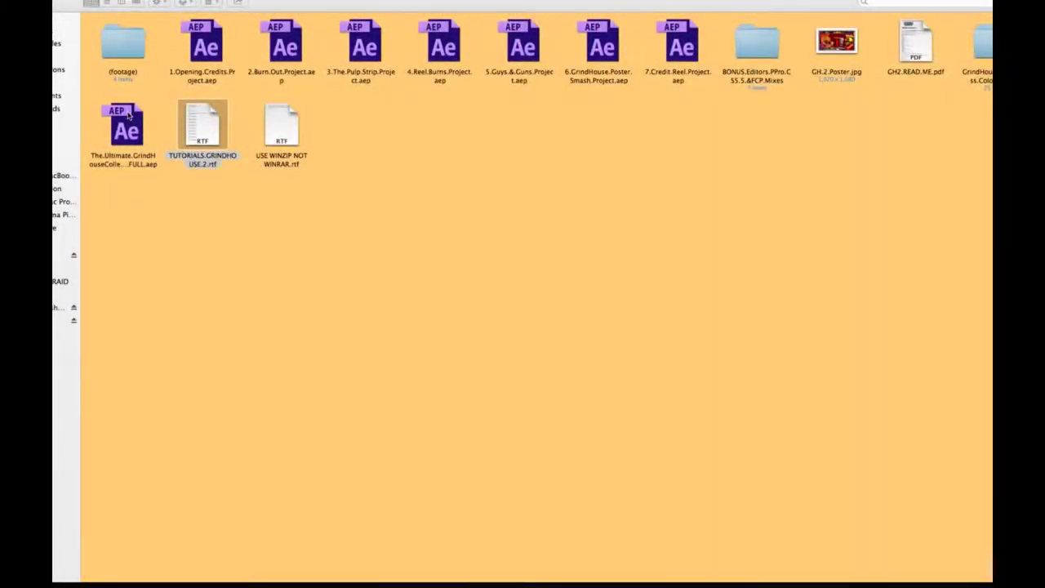
Open the GrindHouse collection V2 FULL .aep file from Finder with Adobe After Effects CS5.5 (10.5)
left_click(128, 116)
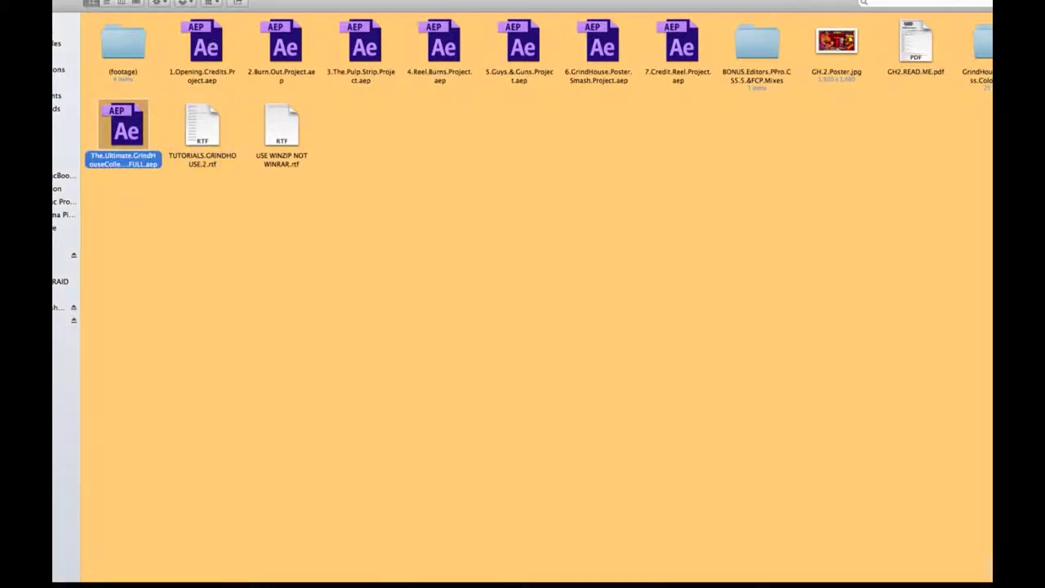
right_click(120, 126)
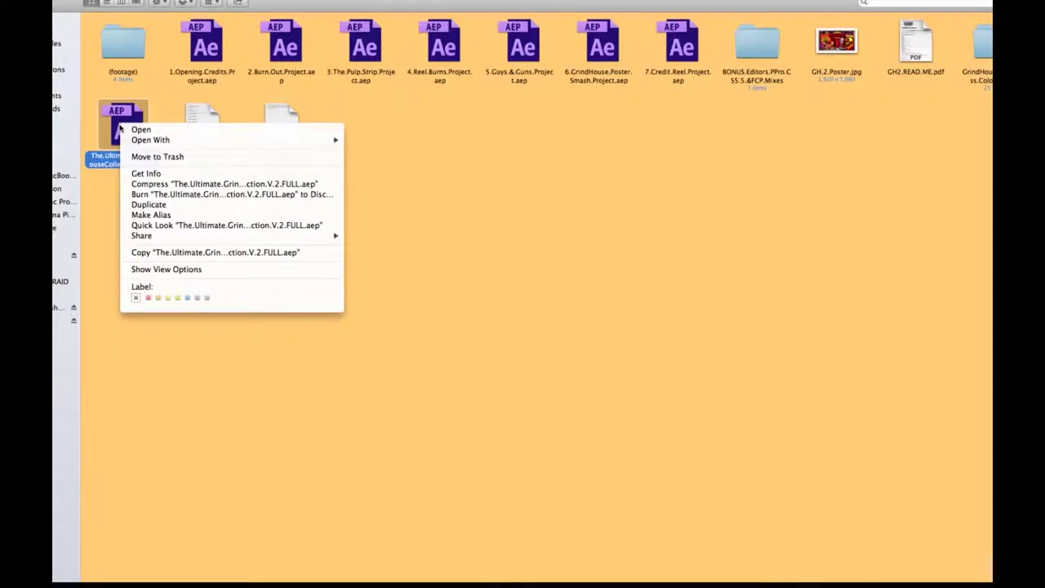
mouse_move(147, 141)
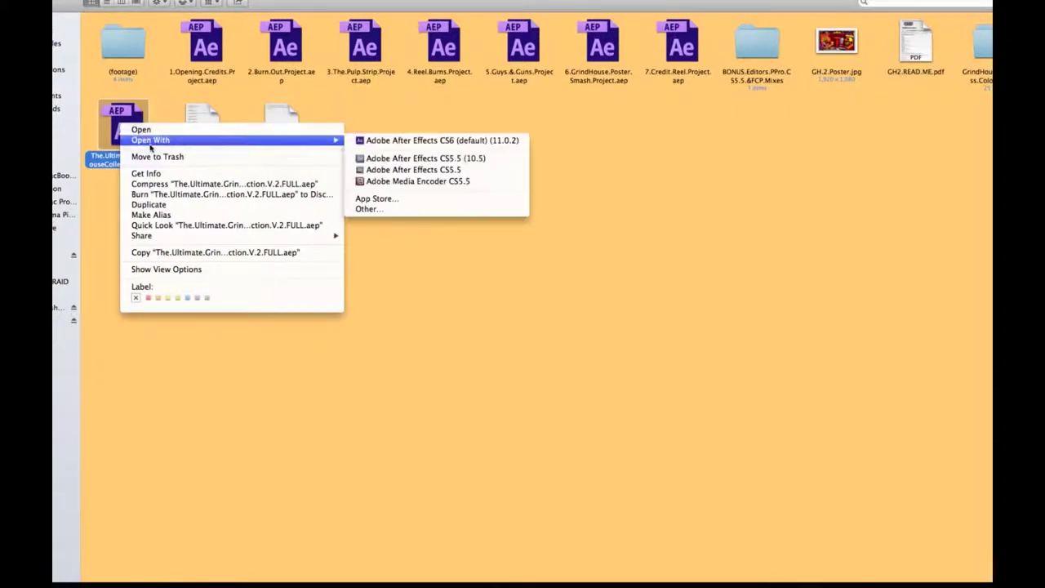
left_click(414, 158)
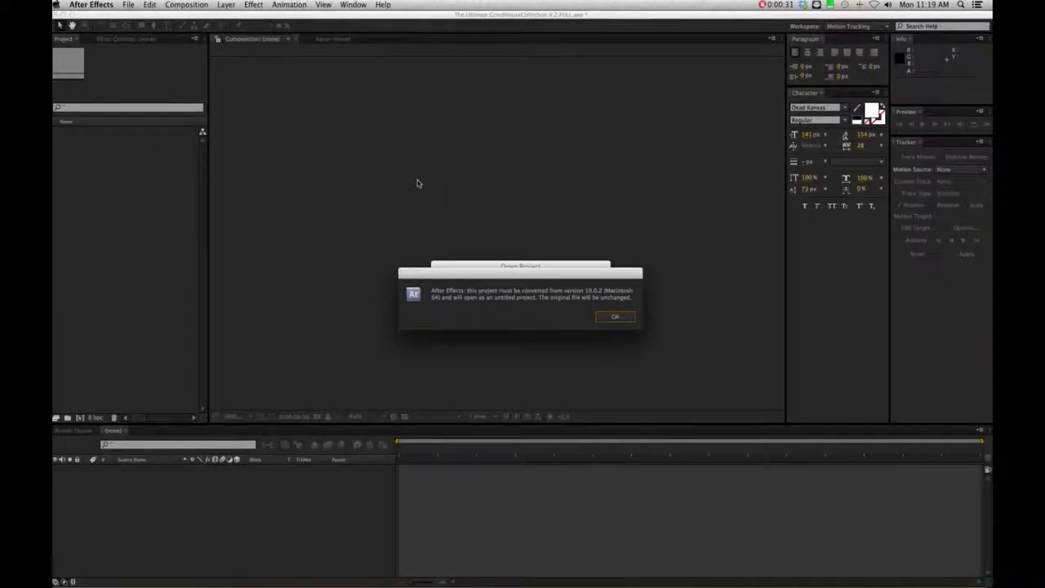
Dismiss the startup warning so the Grindhouse Collection V2 project finishes loading
left_click(630, 314)
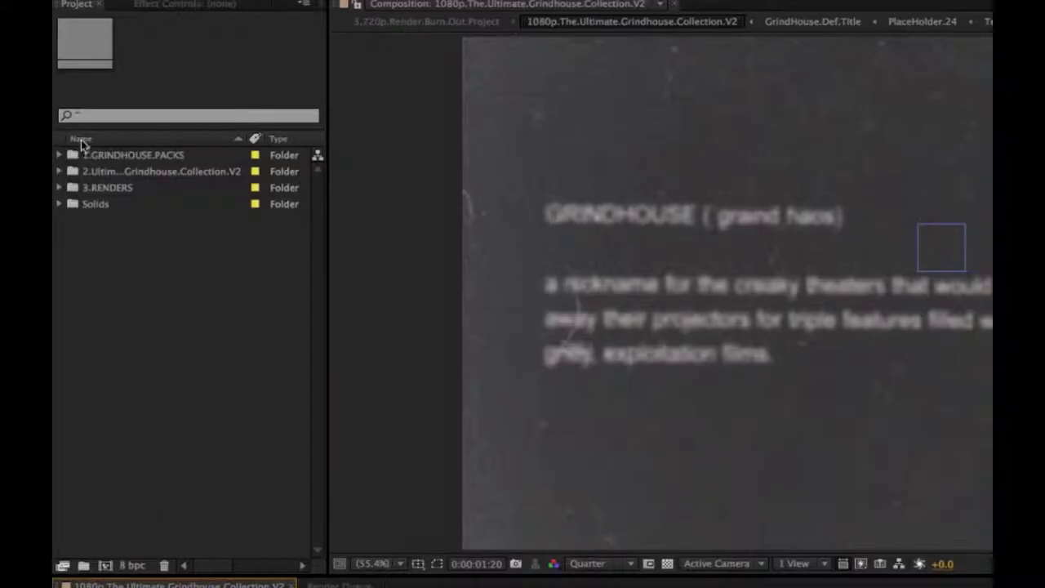
Expand 1.GRINDHOUSE.PACKS and check the packs from 1.TITLE.OPENER through 4.REEL.BURNS
left_click(78, 155)
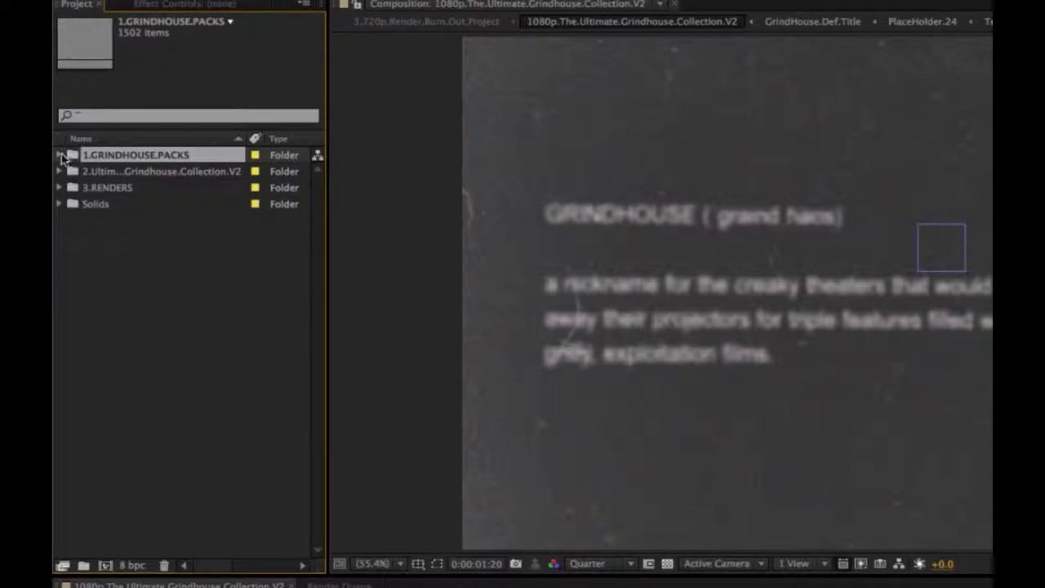
left_click(61, 155)
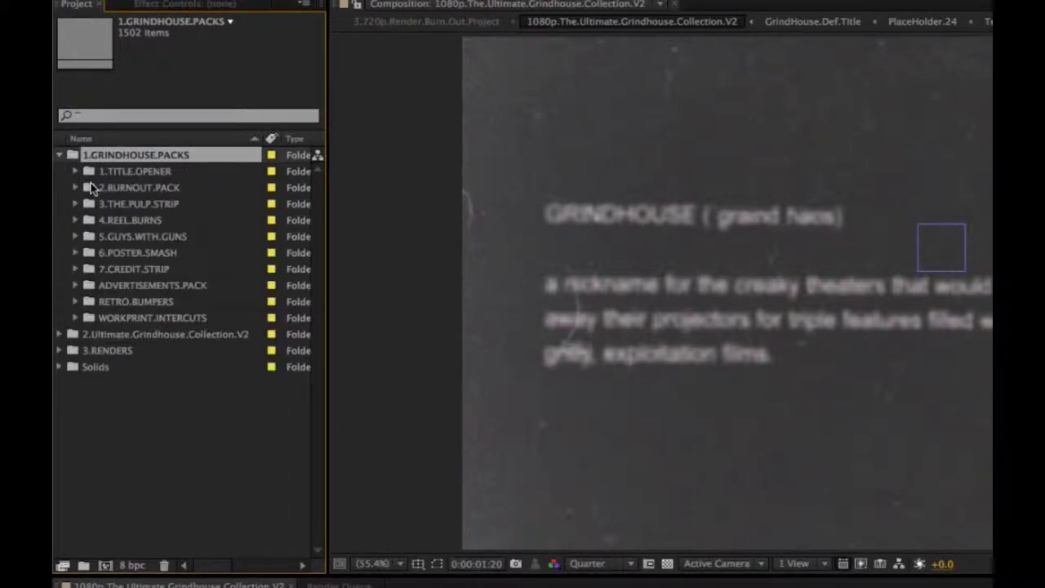
left_click(95, 174)
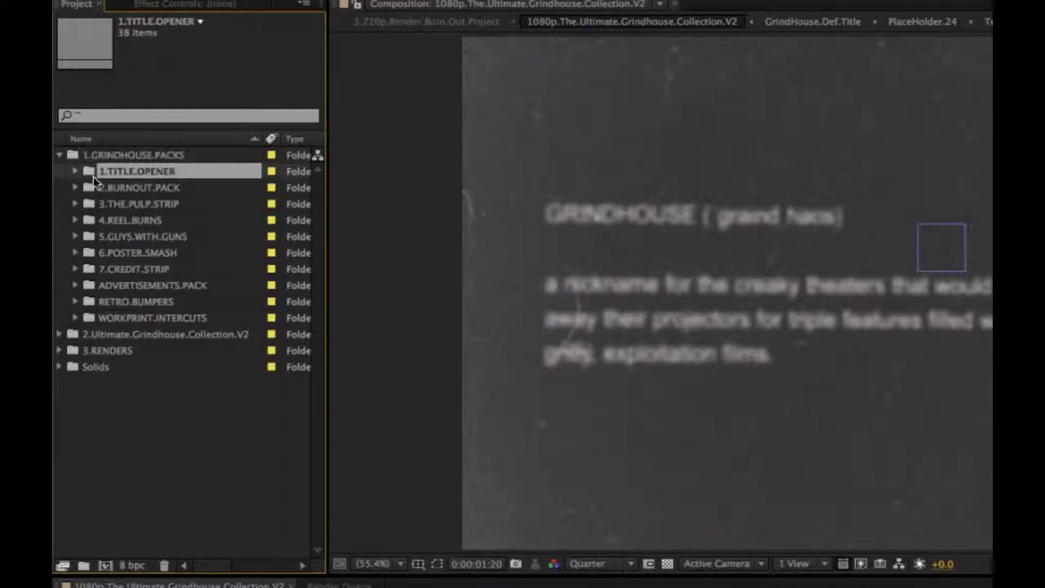
left_click(100, 189)
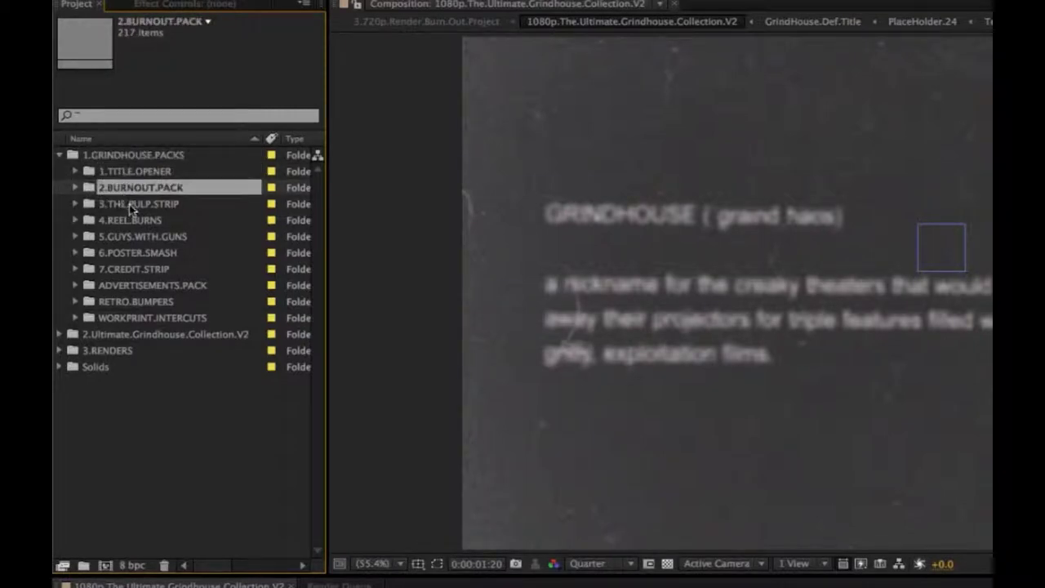
left_click(130, 204)
left_click(134, 218)
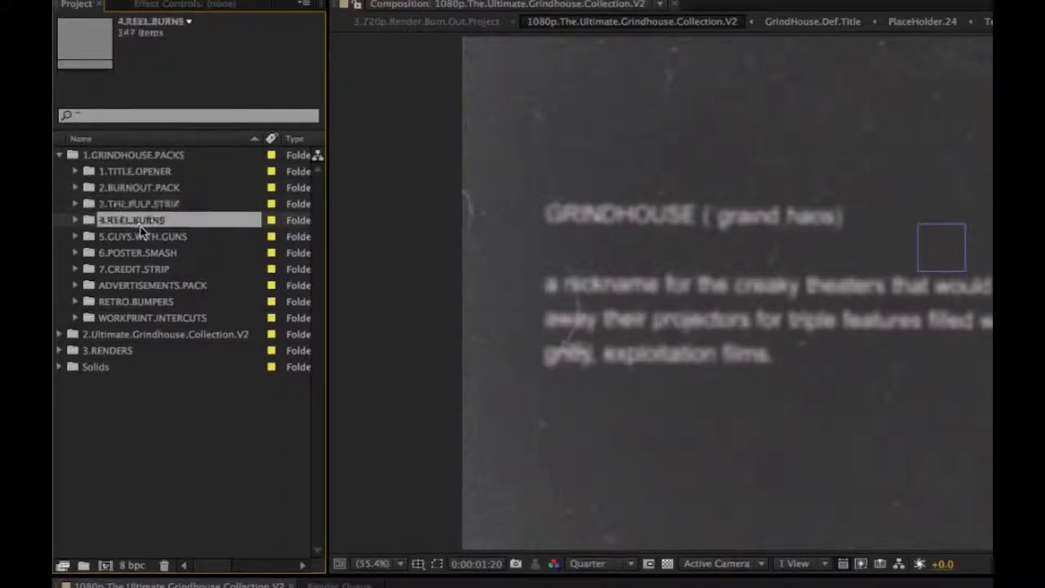
Check the remaining packs, 5.GUYS.WITH.GUNS through WORKPRINT.INTERCUTS, and their item counts
left_click(142, 237)
left_click(138, 254)
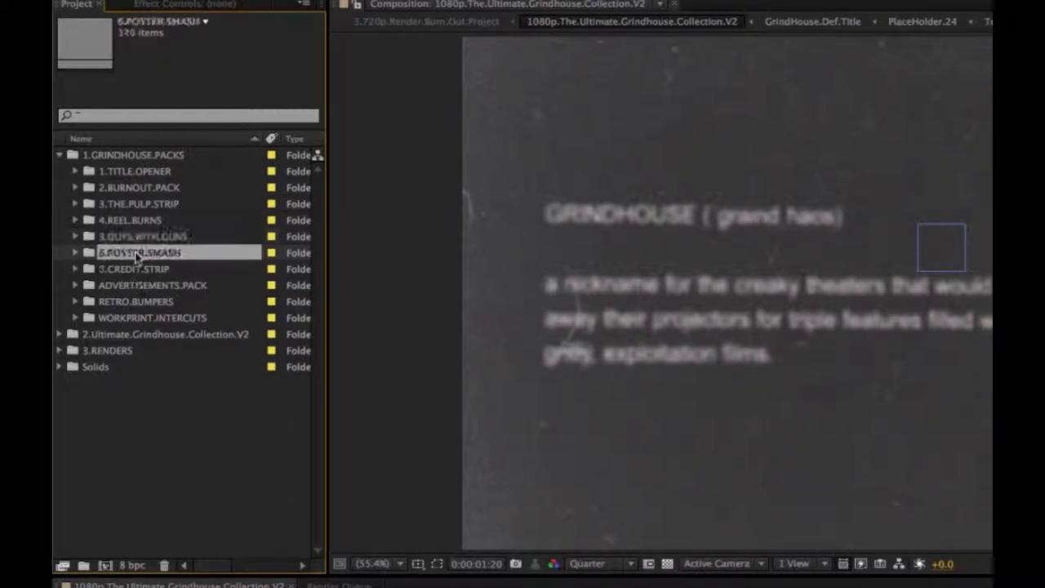
left_click(121, 269)
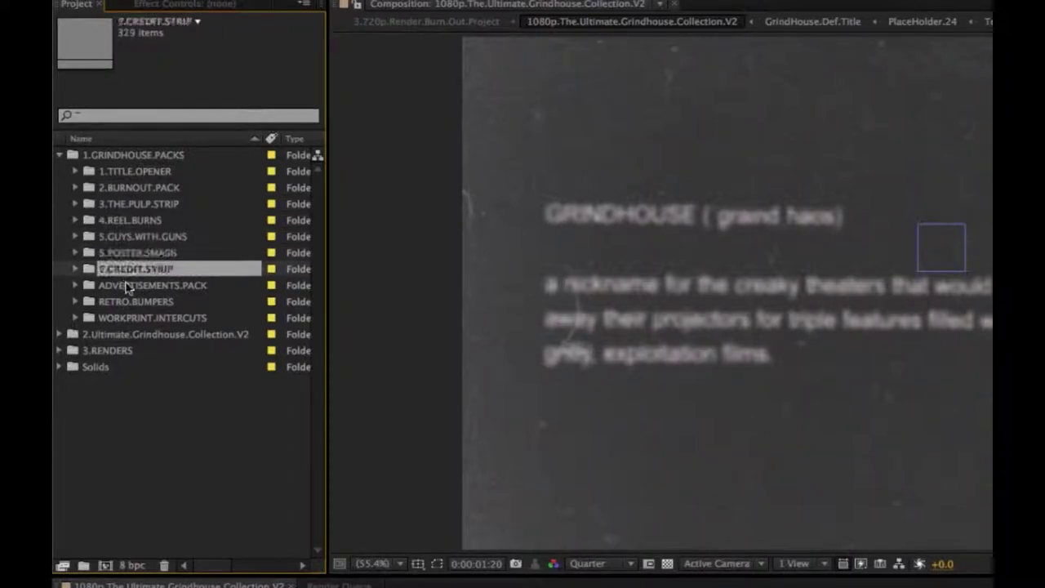
left_click(127, 286)
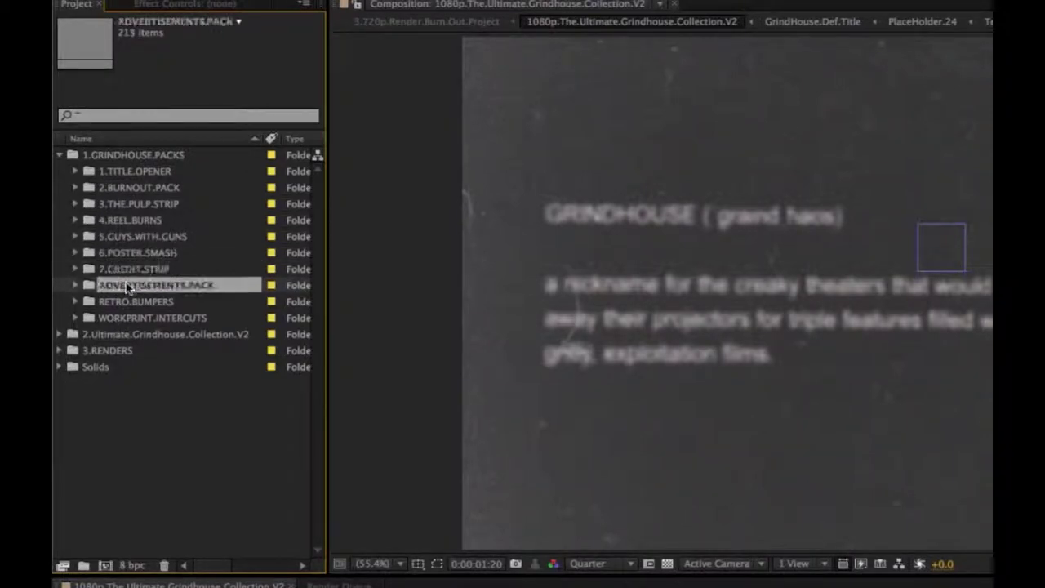
left_click(86, 302)
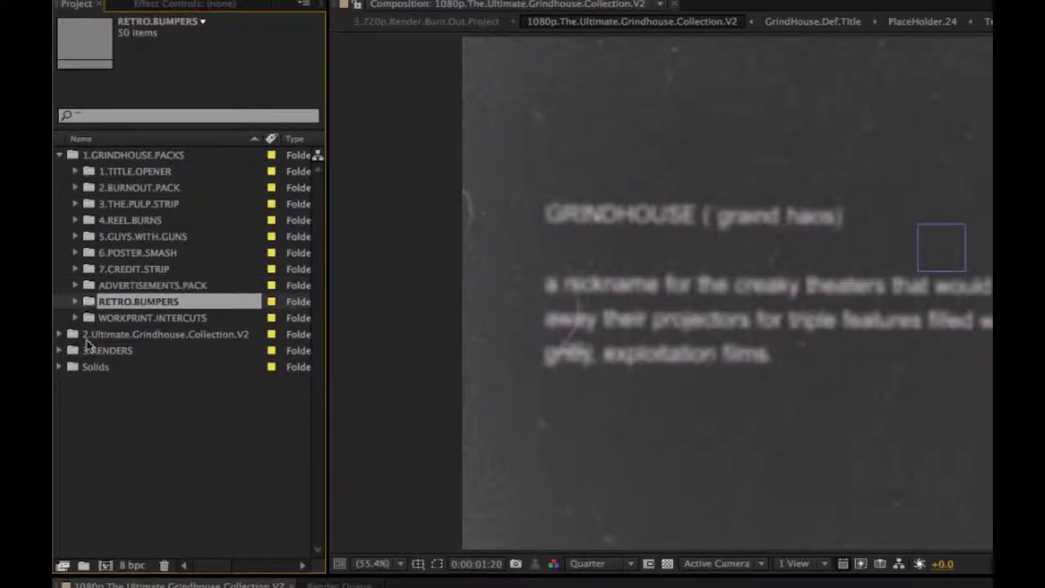
left_click(90, 321)
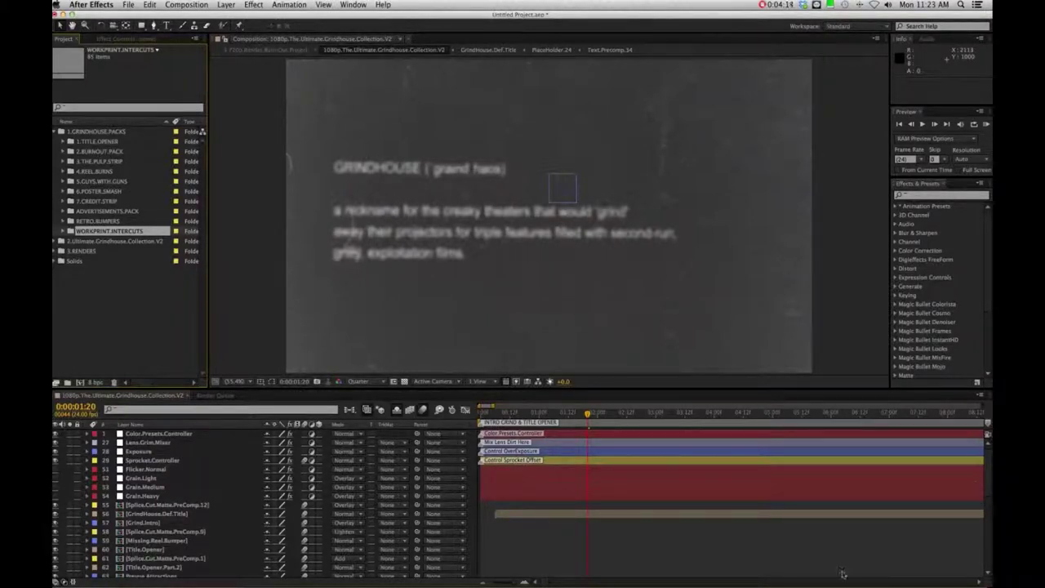
Step through the layers to Flicker.Normal, then select the Color.Presets.Controller layer
left_click(164, 433)
left_click(164, 442)
left_click(169, 469)
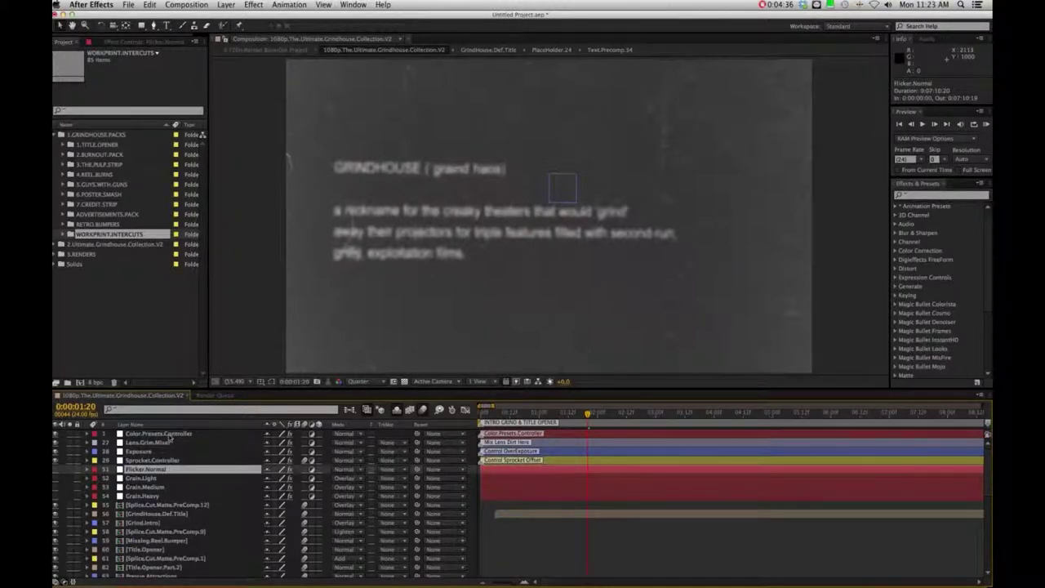
left_click(167, 434)
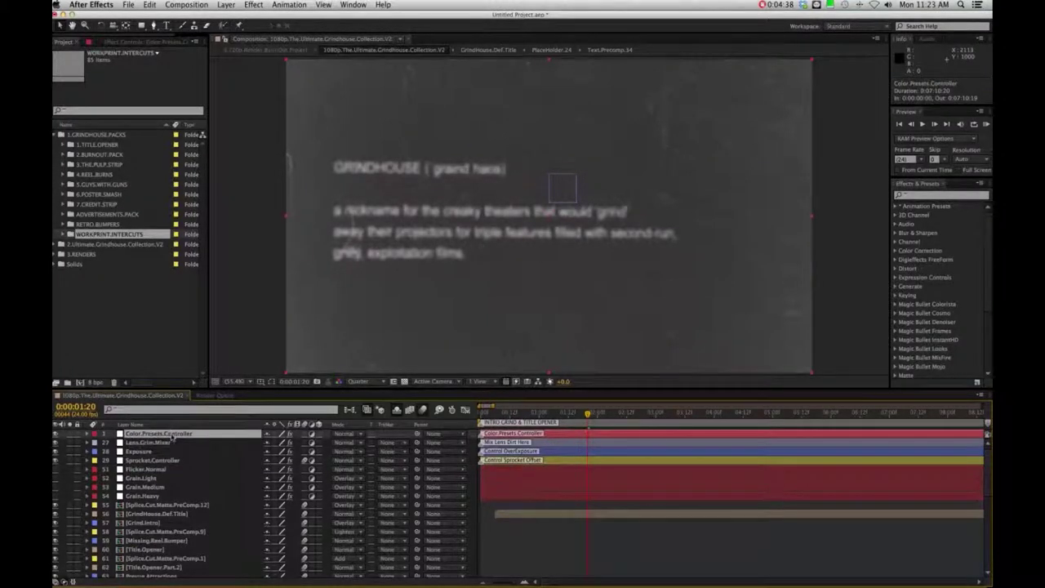
Expand Animation Presets and the GrindHouse colour presets folder, and try applying GH2.Faded.Smack
left_click(897, 206)
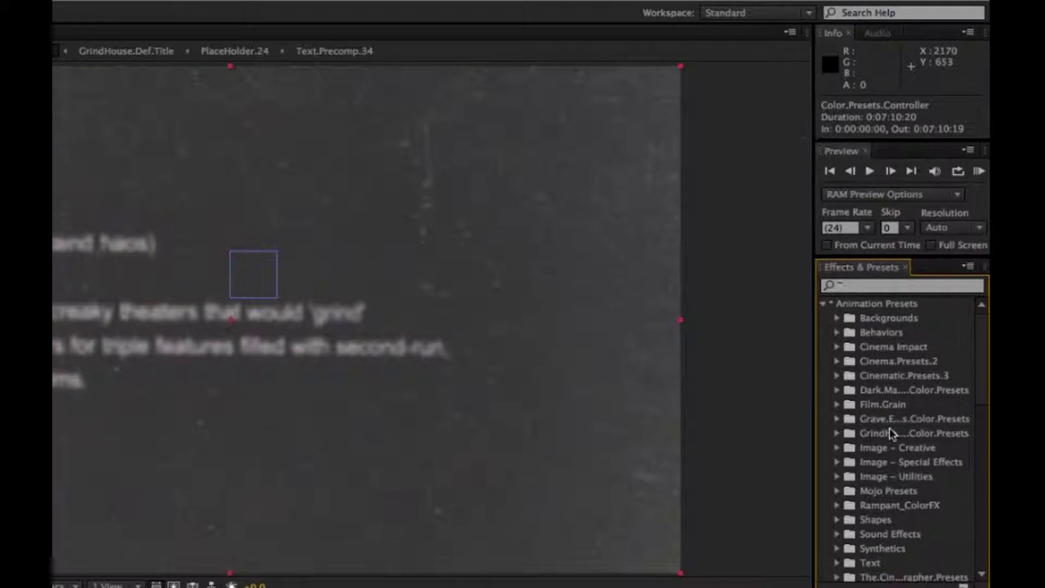
left_click(838, 434)
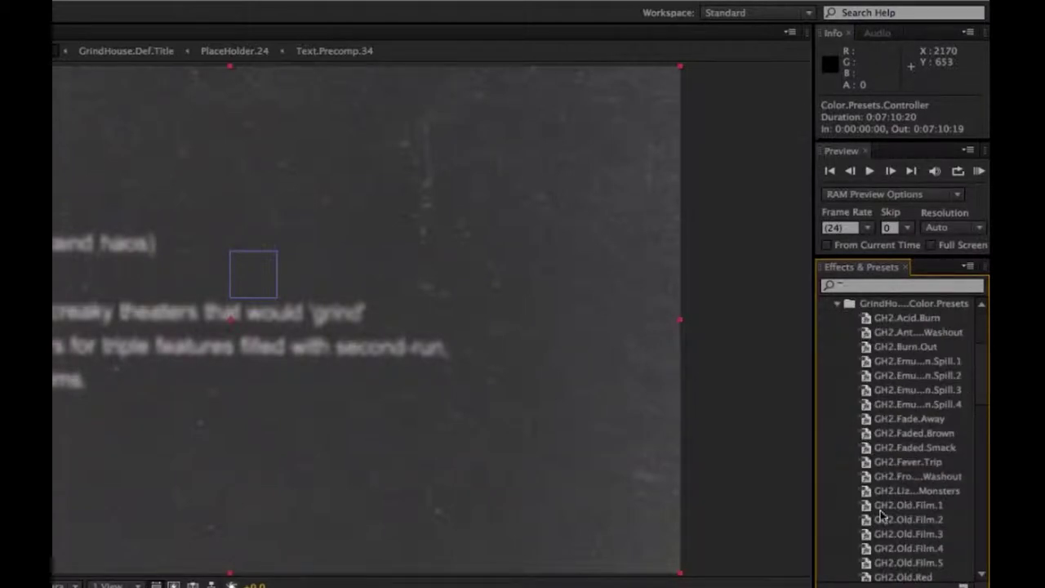
left_click(886, 448)
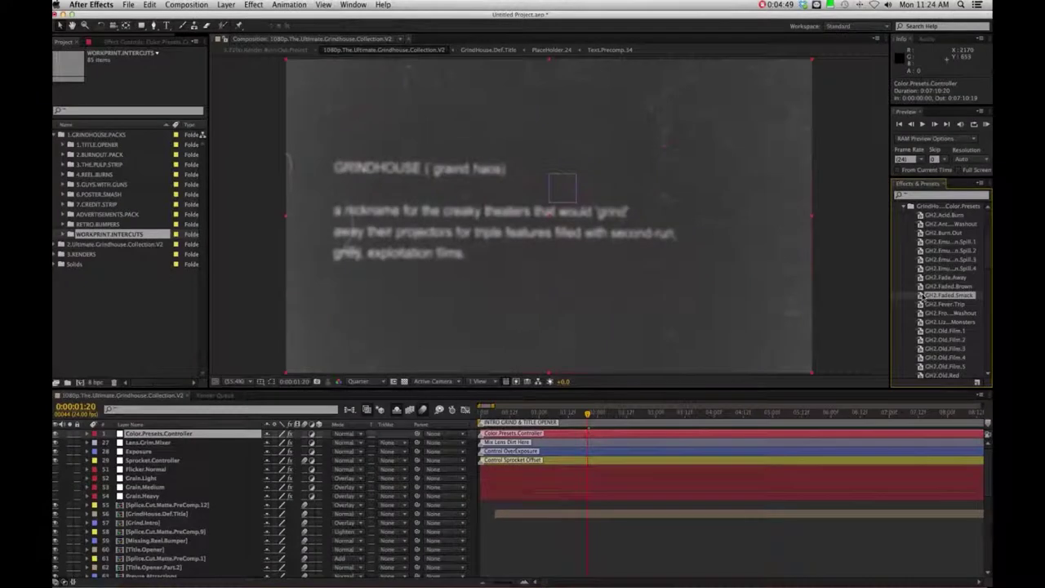
mouse_move(920, 294)
left_mouse_down()
mouse_move(773, 369)
mouse_move(845, 352)
mouse_move(913, 300)
left_mouse_up()
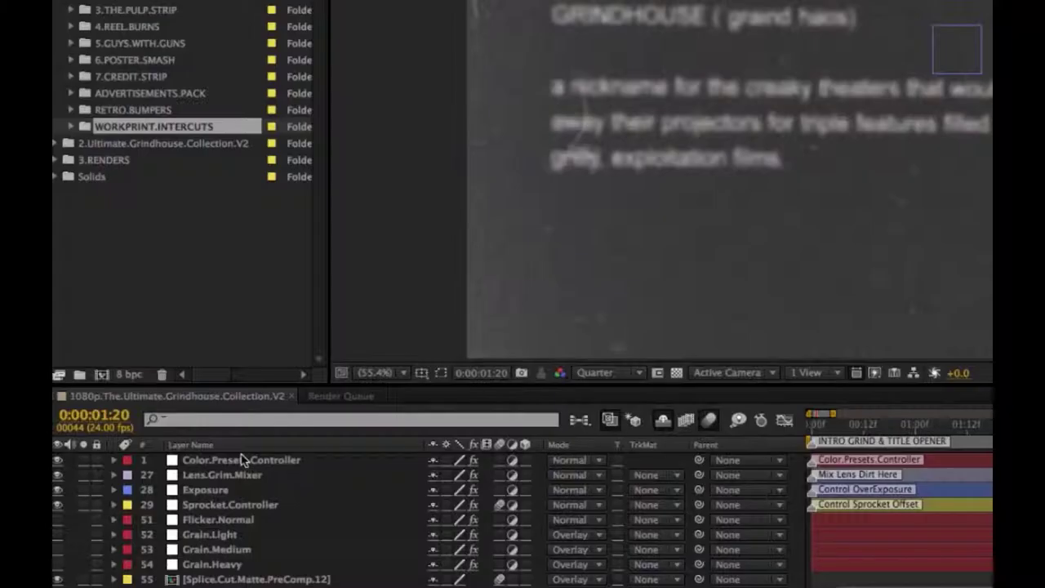
left_click(162, 435)
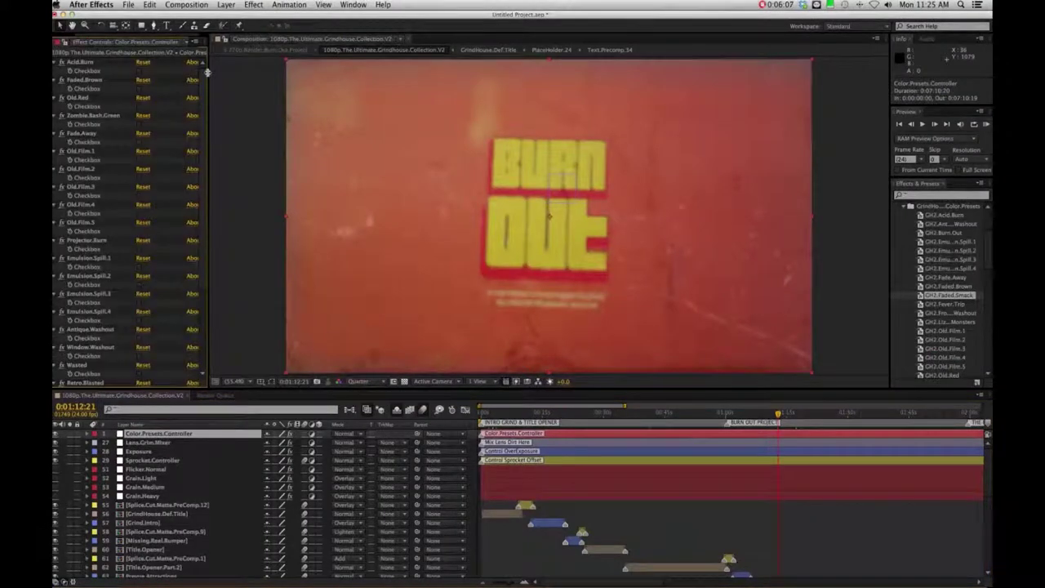
Widen Effect Controls and toggle the Acid.Burn, Faded.Brown, Old.Red, Zombie.Bath.Green and Fade.Away looks
left_click_drag(210, 75, 279, 79)
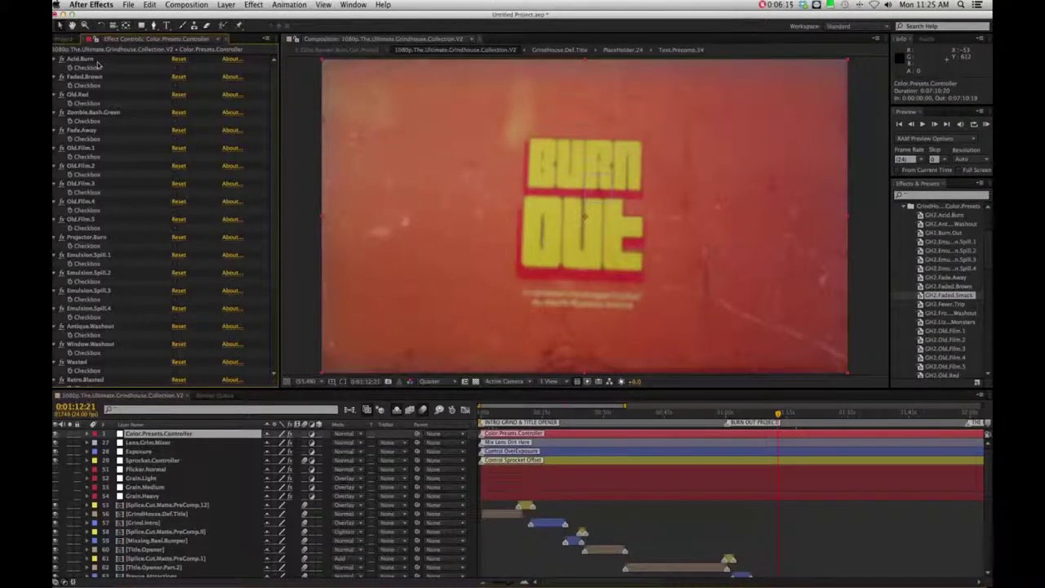
left_click(175, 68)
left_click(176, 69)
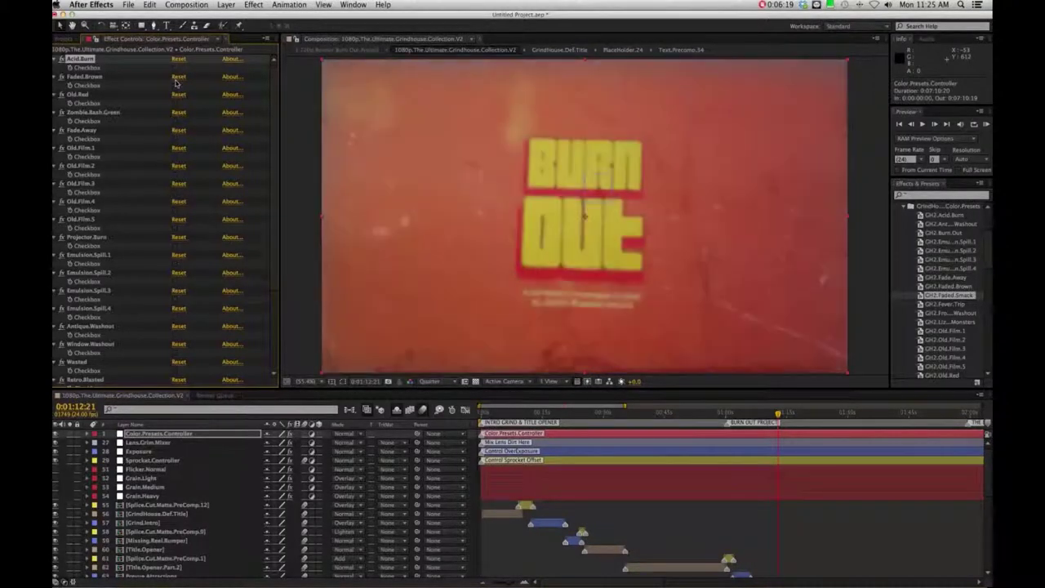
left_click(175, 85)
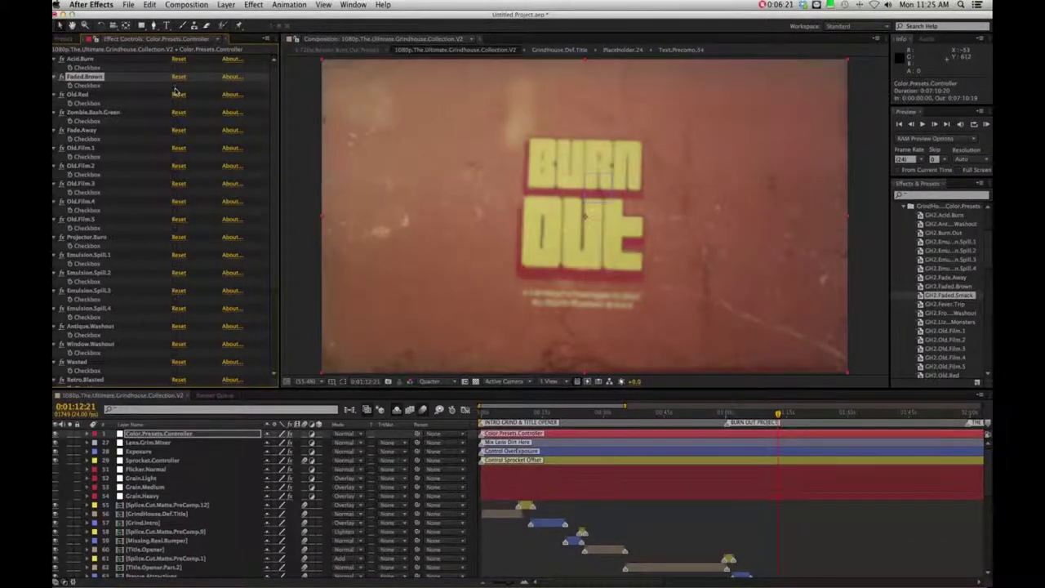
left_click(177, 104)
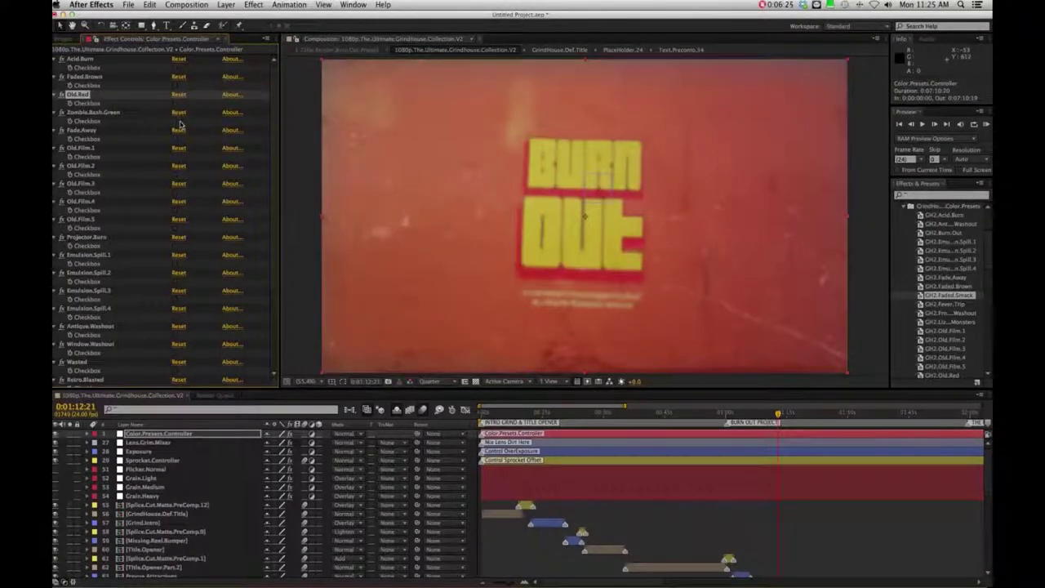
left_click(179, 122)
left_click(178, 140)
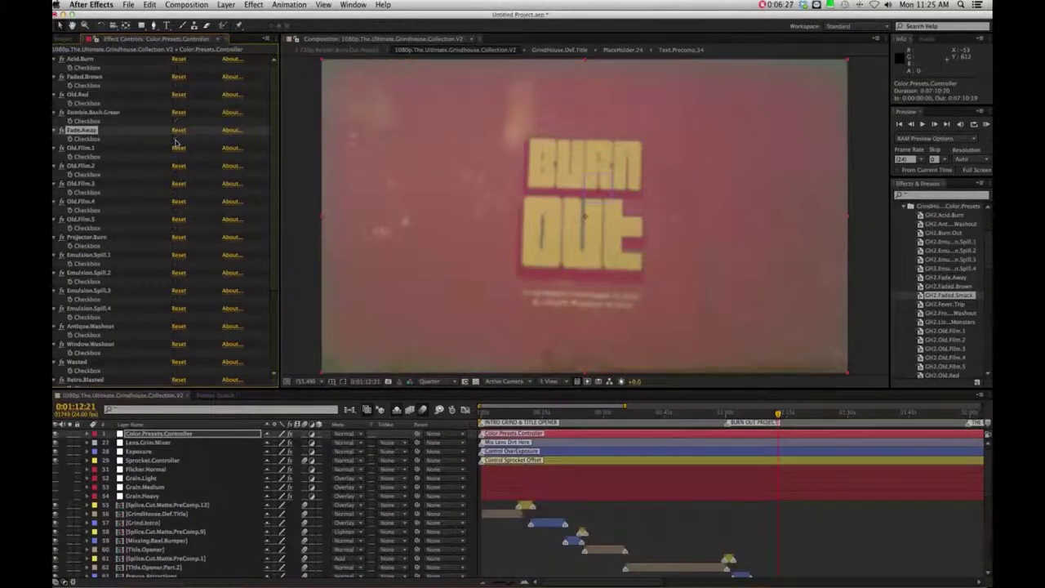
left_click(175, 122)
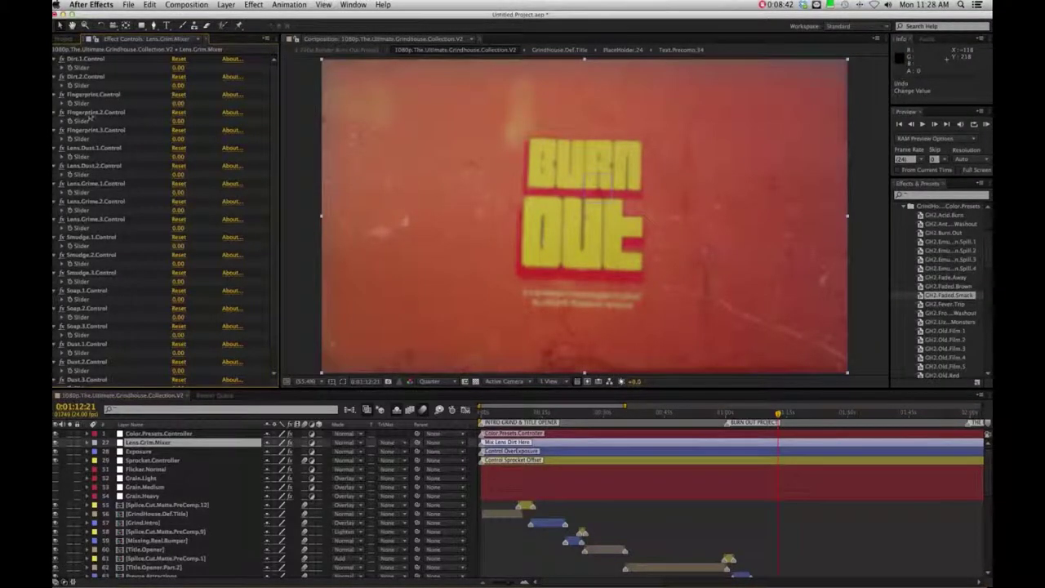
Set Lens.Grim.Mixer's Fingerprint.2 to -6, Lens.Grime.2 to 28 and Smudge.2 to 40
key("Return")
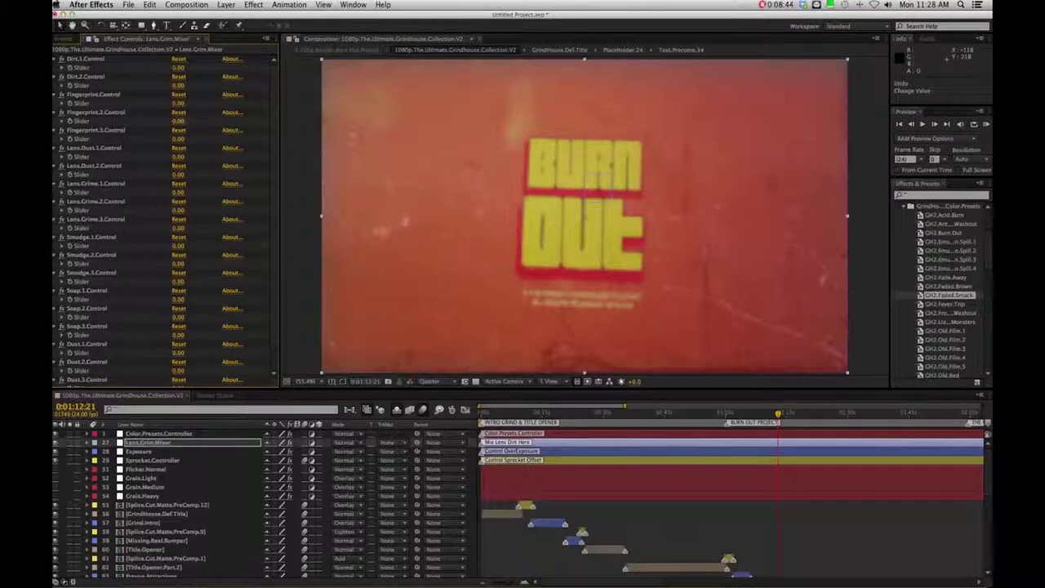
mouse_move(178, 120)
left_mouse_down()
mouse_move(269, 117)
mouse_move(175, 120)
left_mouse_up()
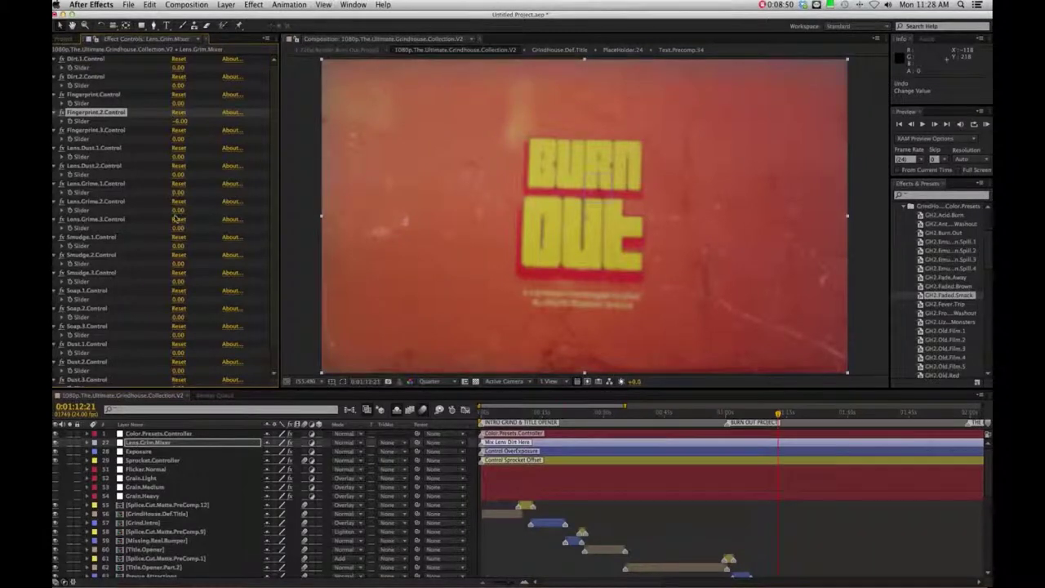
left_click_drag(178, 209, 185, 211)
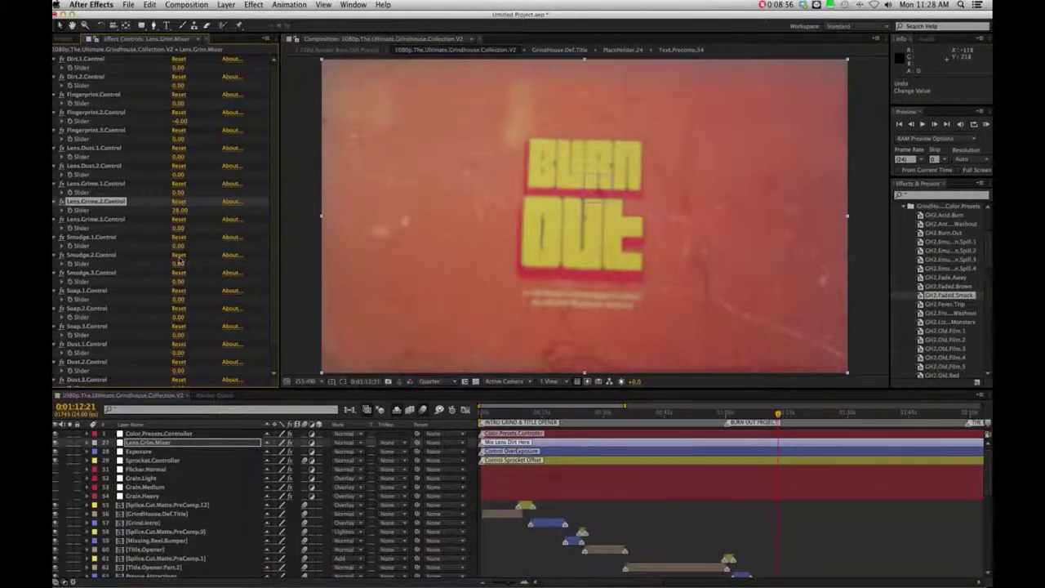
left_click_drag(178, 263, 407, 222)
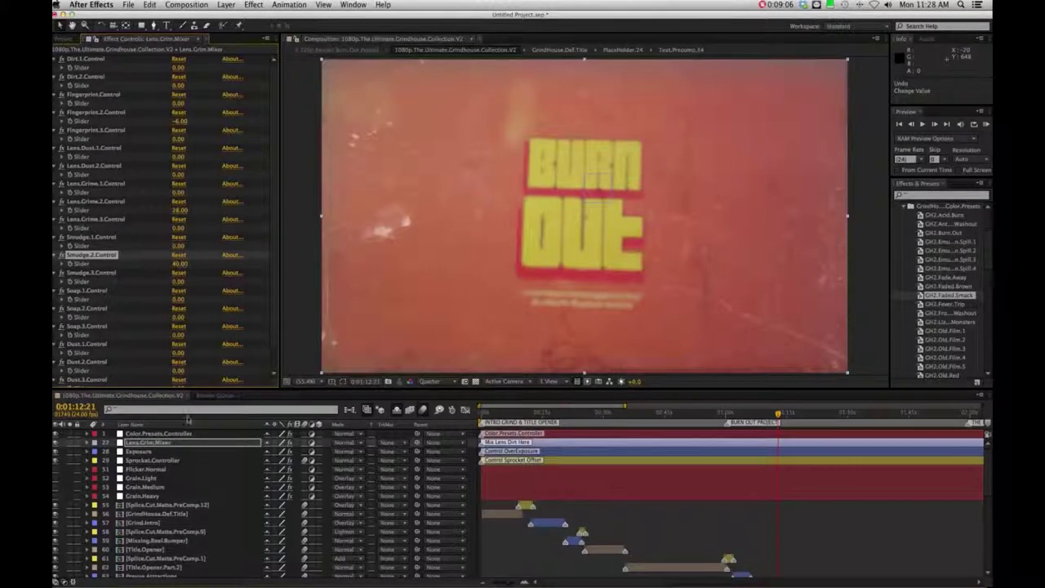
left_click(160, 444)
Raise the Exposure layer's exposure slider to 1.00 and adjust the Sprocket.Controller frame offset
left_click(161, 452)
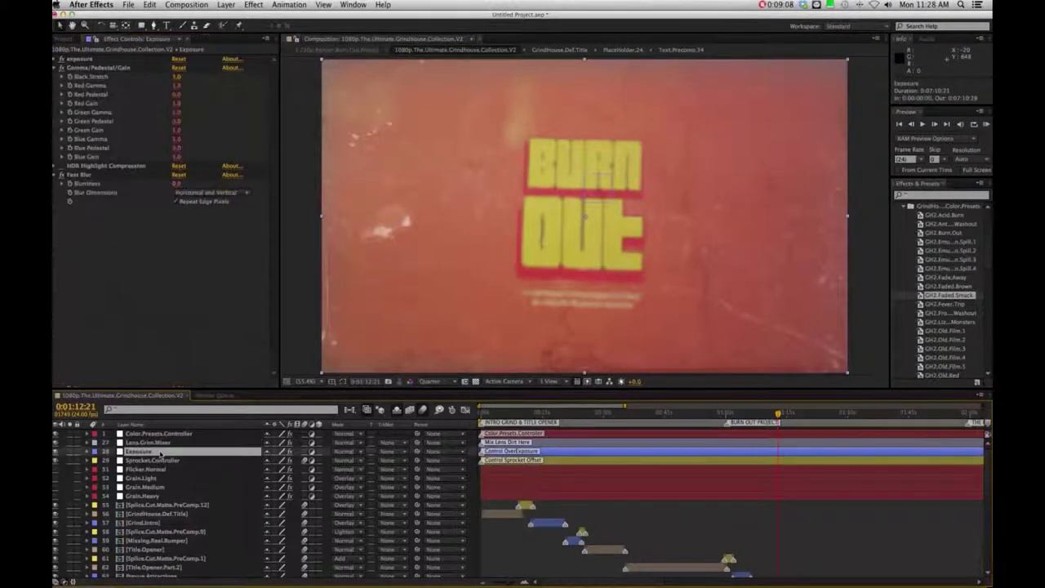
left_click(56, 59)
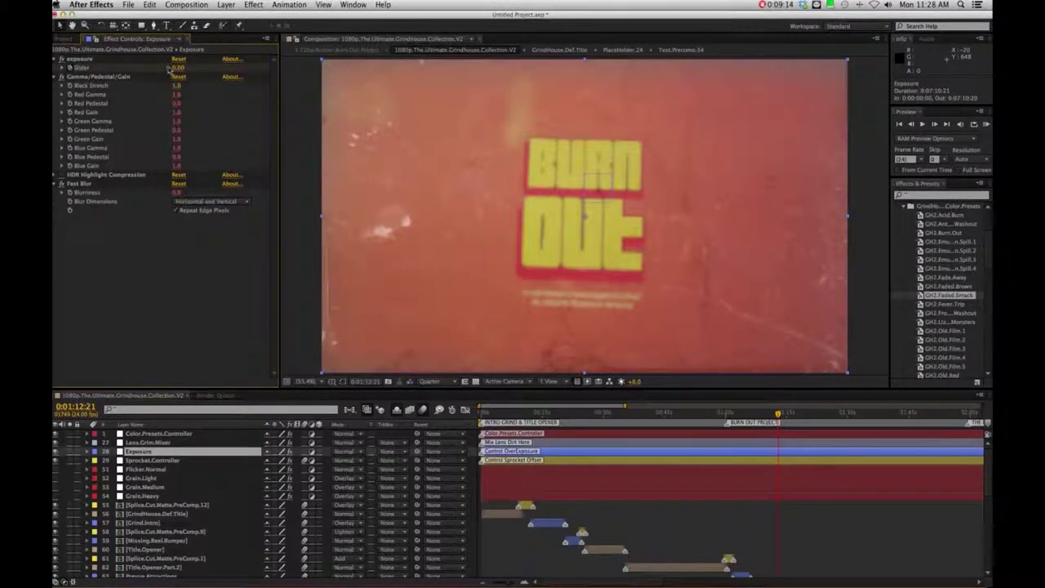
mouse_move(177, 68)
left_mouse_down()
mouse_move(214, 68)
mouse_move(176, 72)
left_mouse_up()
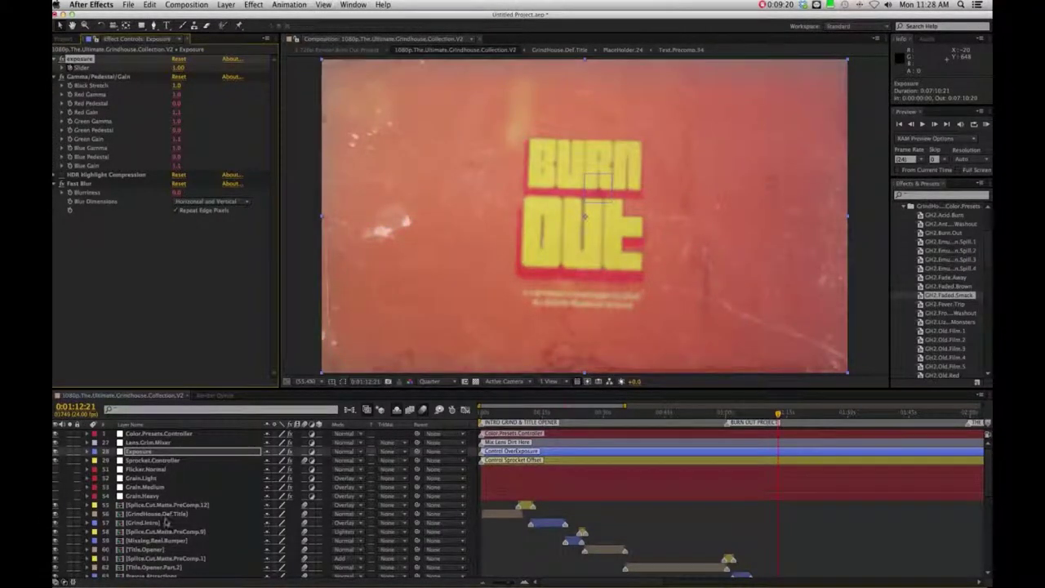
left_click(159, 460)
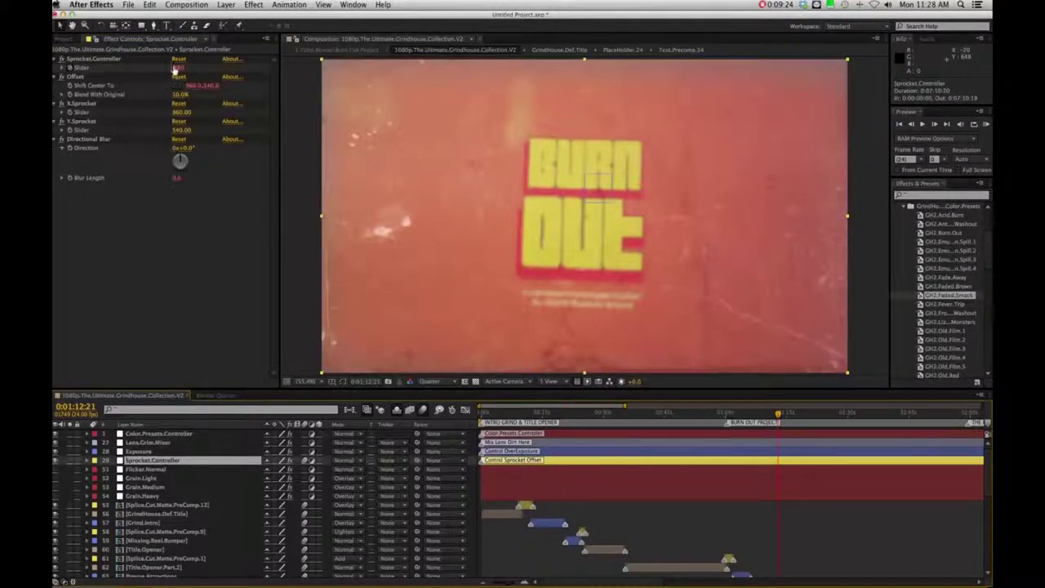
left_click_drag(178, 68, 178, 68)
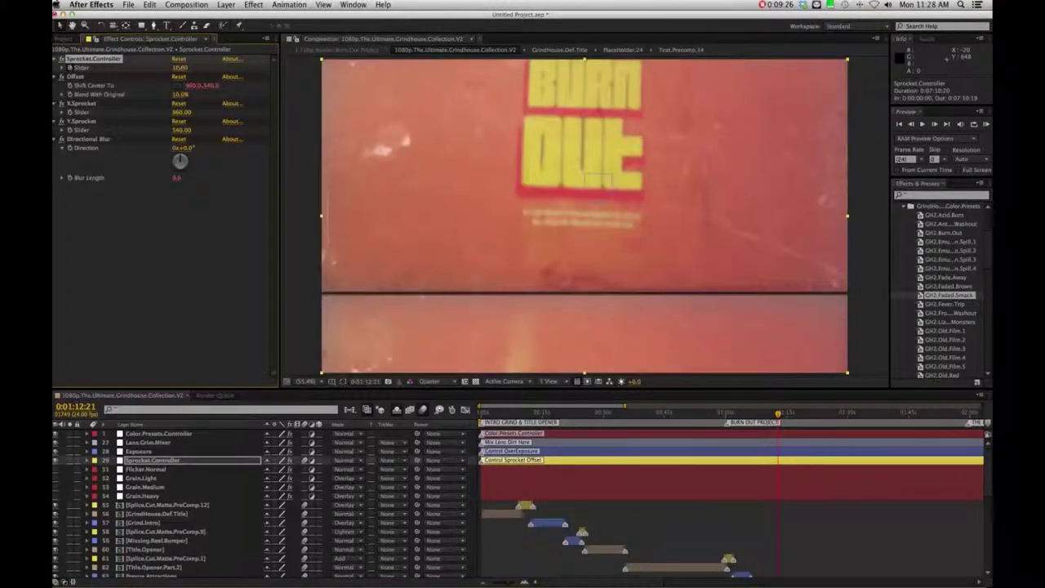
Review the Flicker.Normal, Grain.Light, Grain.Medium and Grain.Heavy (40.0% noise) layer settings
left_click(147, 469)
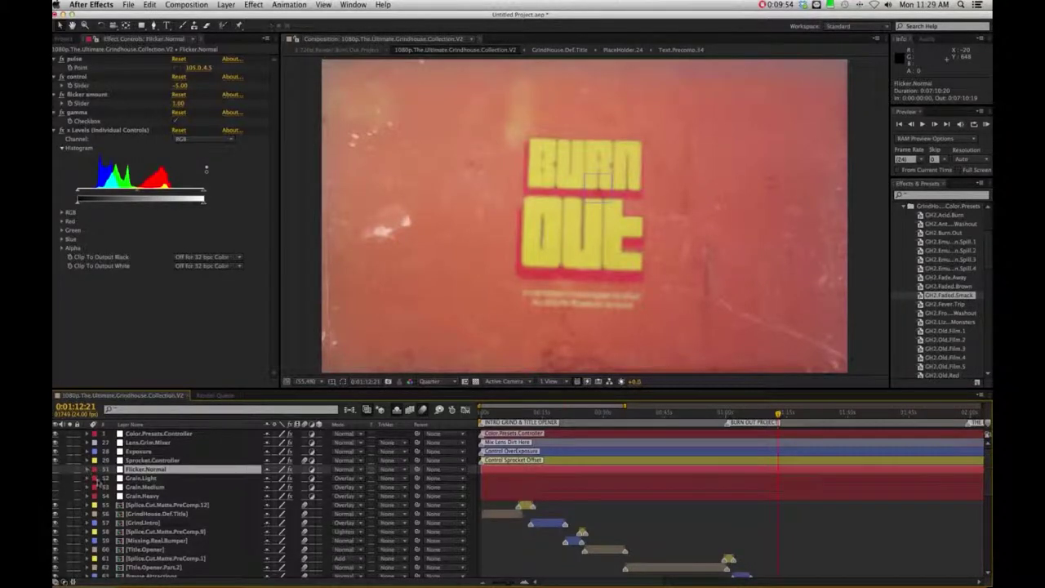
left_click(128, 479)
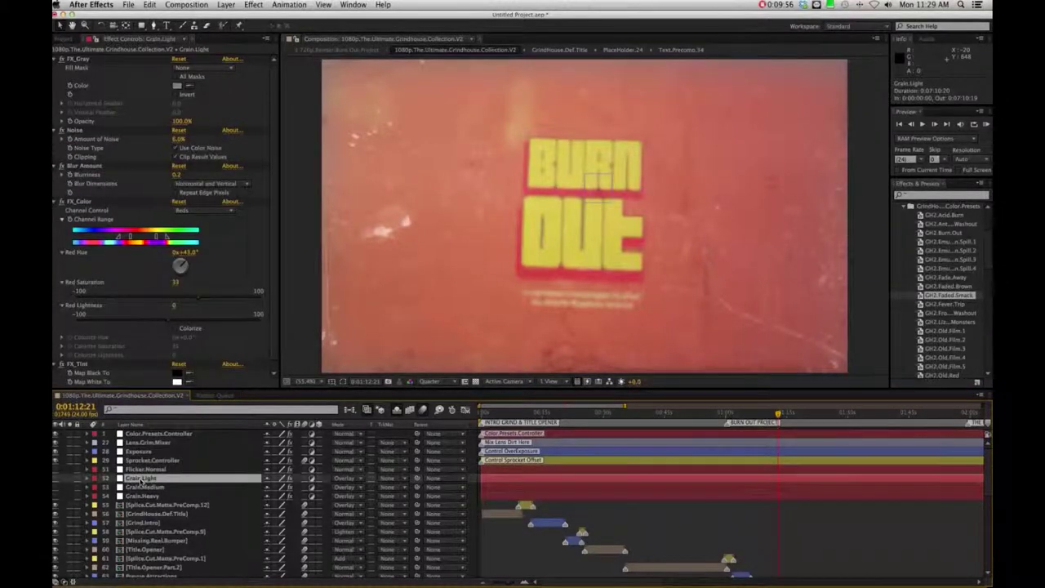
left_click(141, 488)
left_click(142, 496)
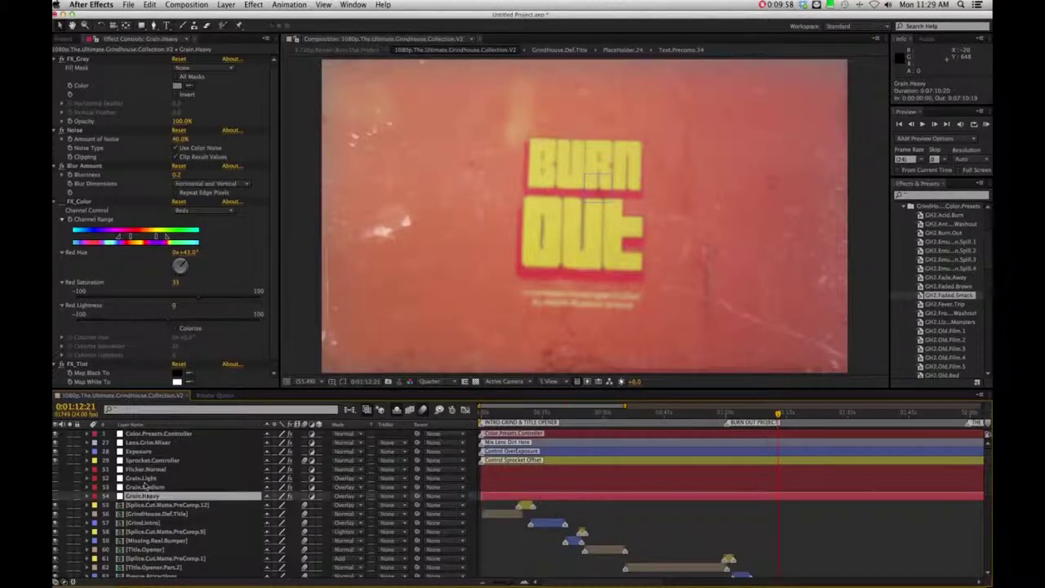
left_click(142, 478)
left_click(144, 488)
left_click(143, 496)
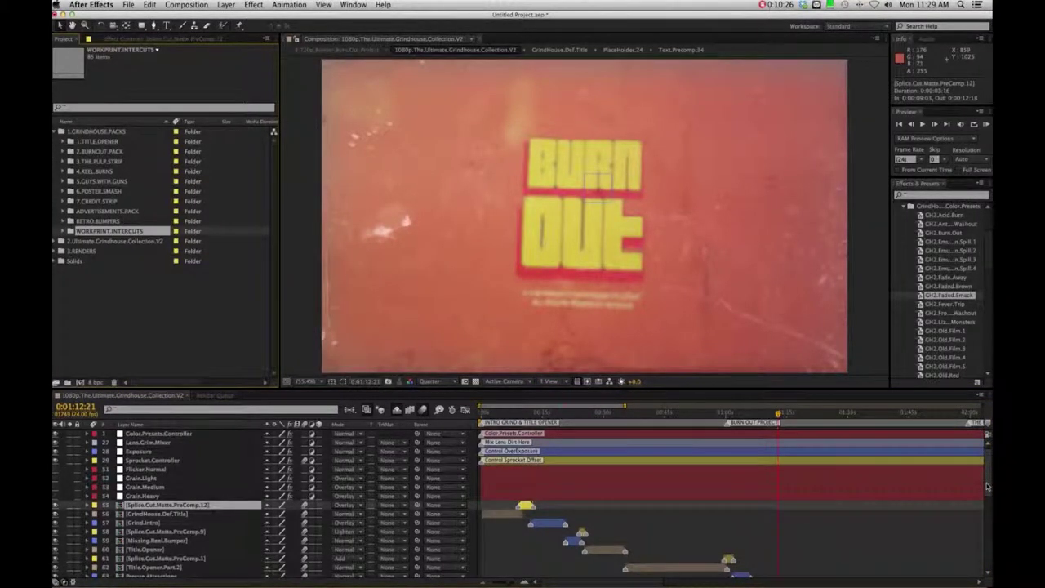
Scroll the layer list, move the playhead to 0:01:12:01 and zoom the timeline out
scroll(987, 487, "down", 5)
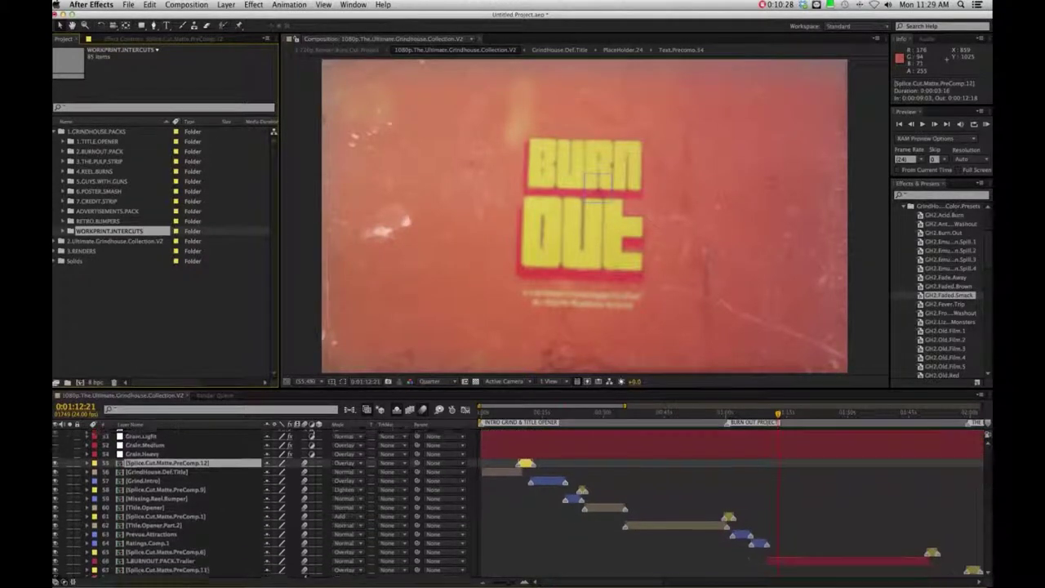
scroll(986, 487, "down", 1)
scroll(518, 502, "down", 4)
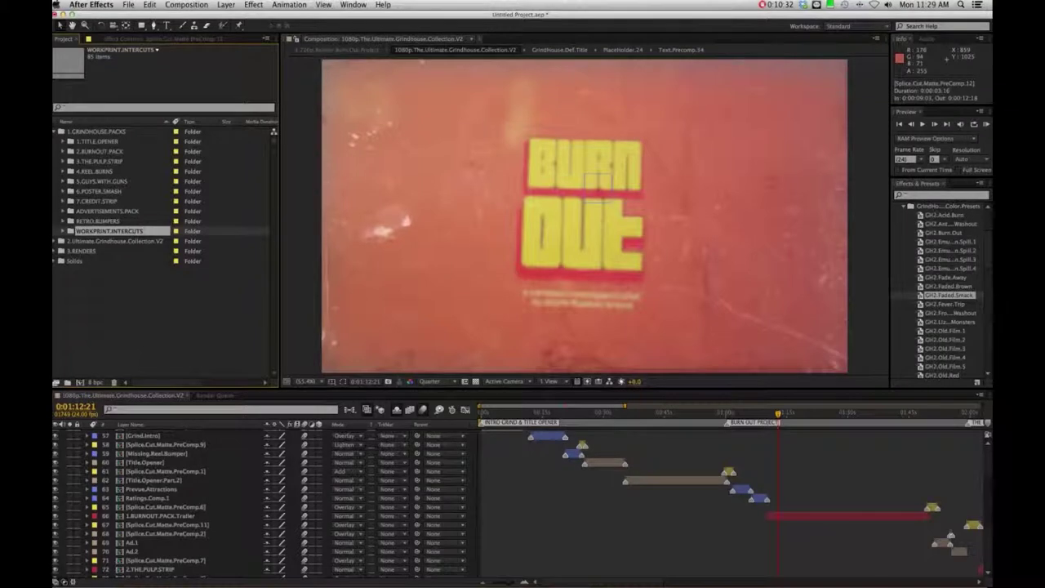
scroll(519, 502, "down", 1)
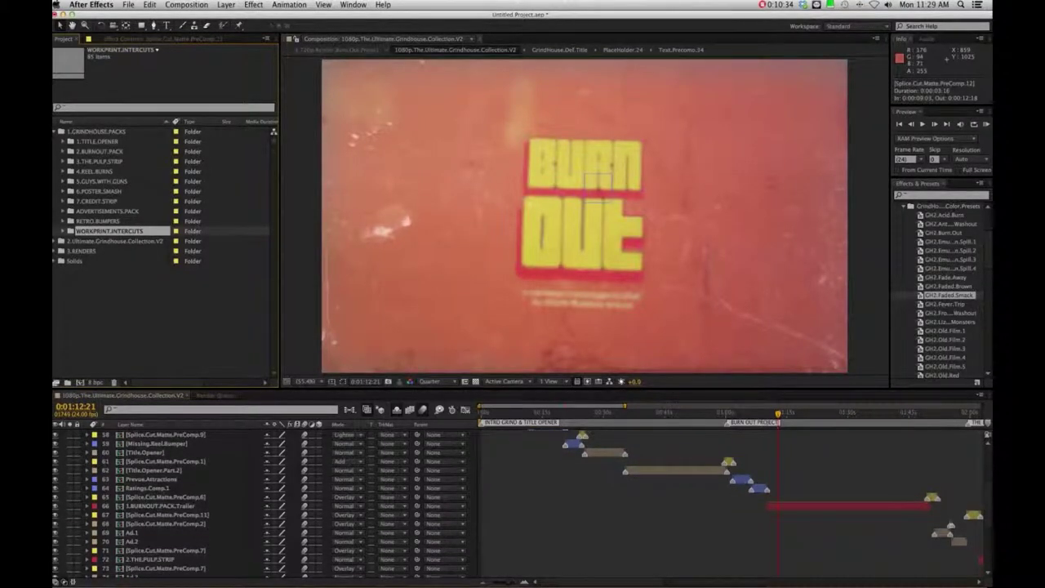
scroll(906, 563, "down", 4)
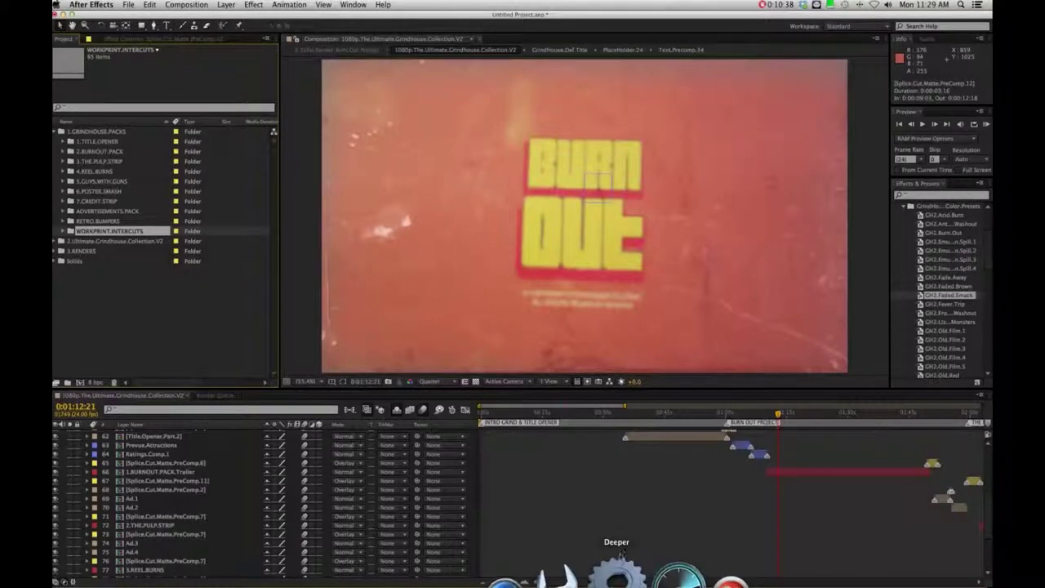
left_click(776, 422)
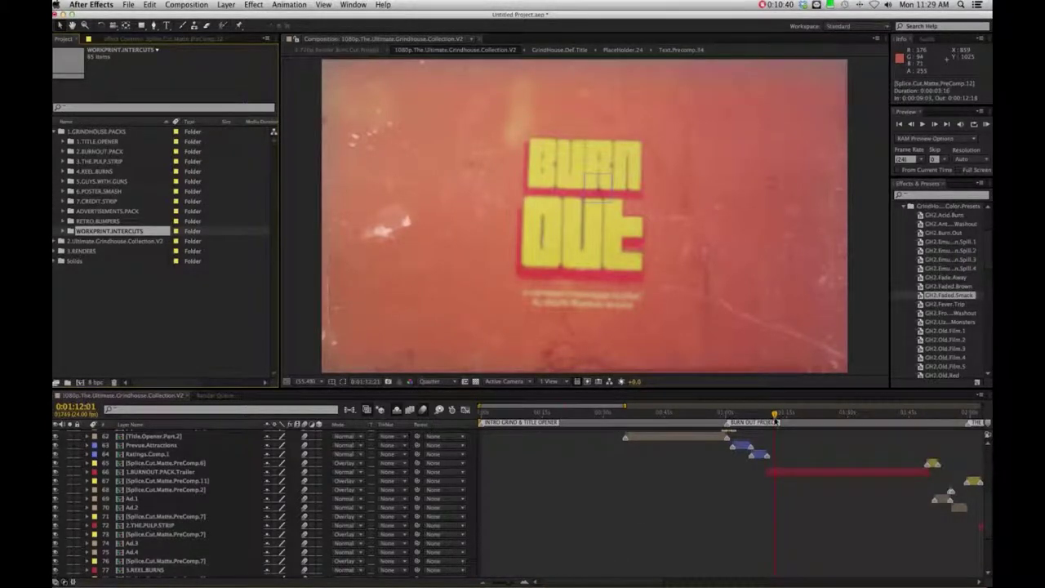
key("XF86AudioRaiseVolume")
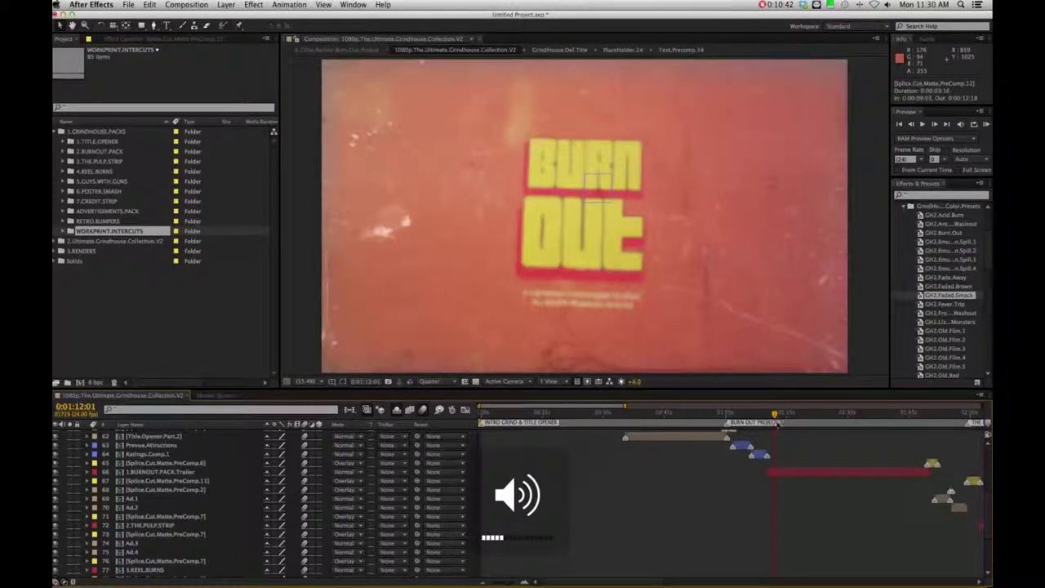
key("minus")
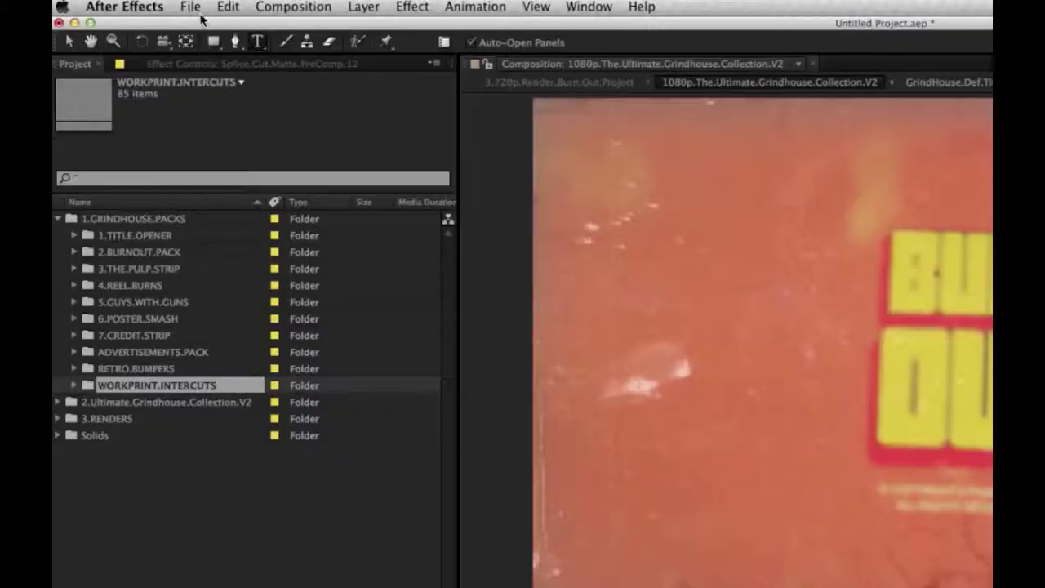
Save the project as GH2.CS5.5.aep in the Ultimate.Grindhouse.Collection.V2 folder
left_click(196, 10)
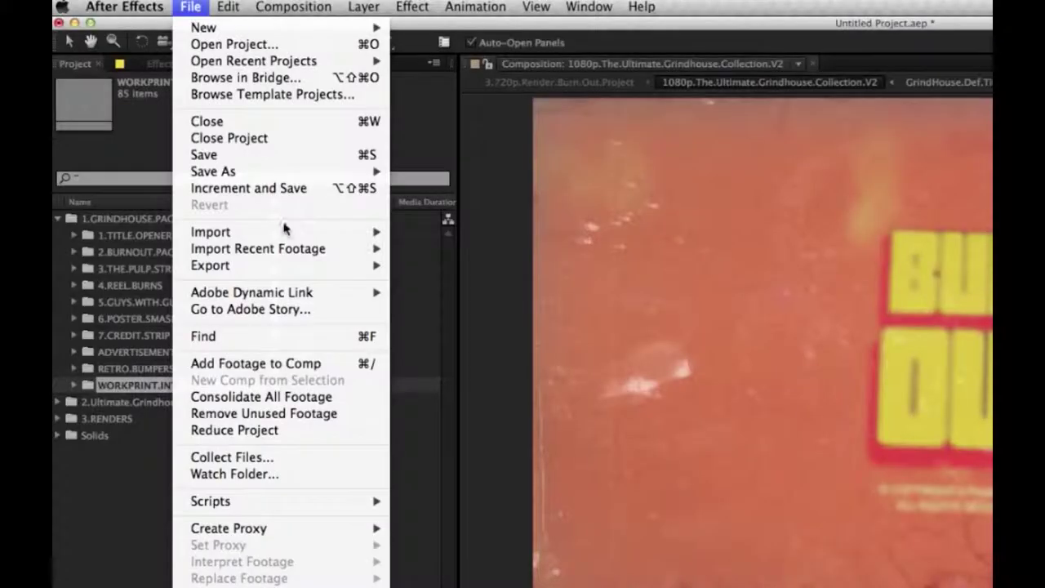
left_click(271, 160)
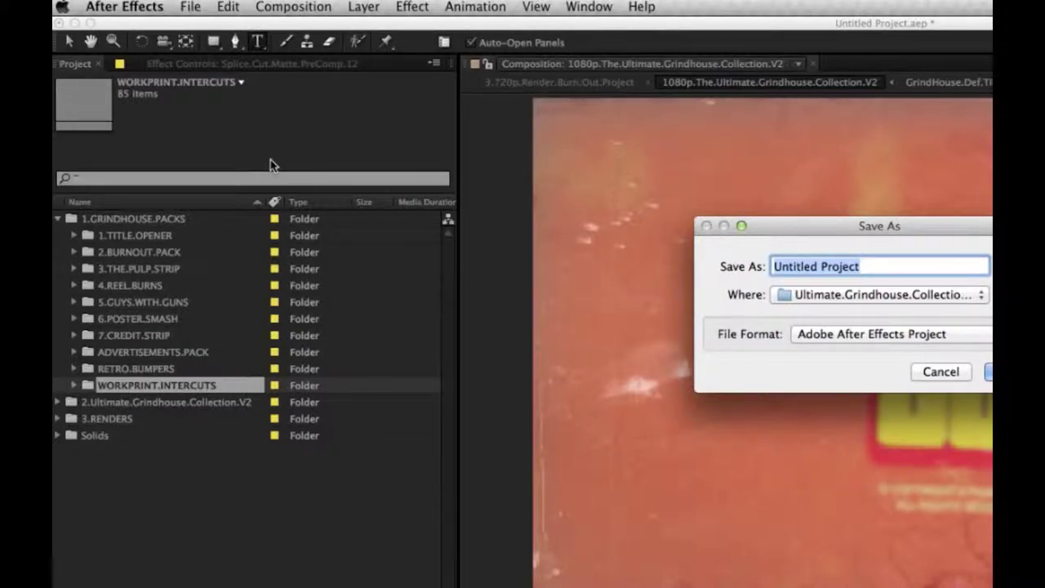
type("GH2.CS")
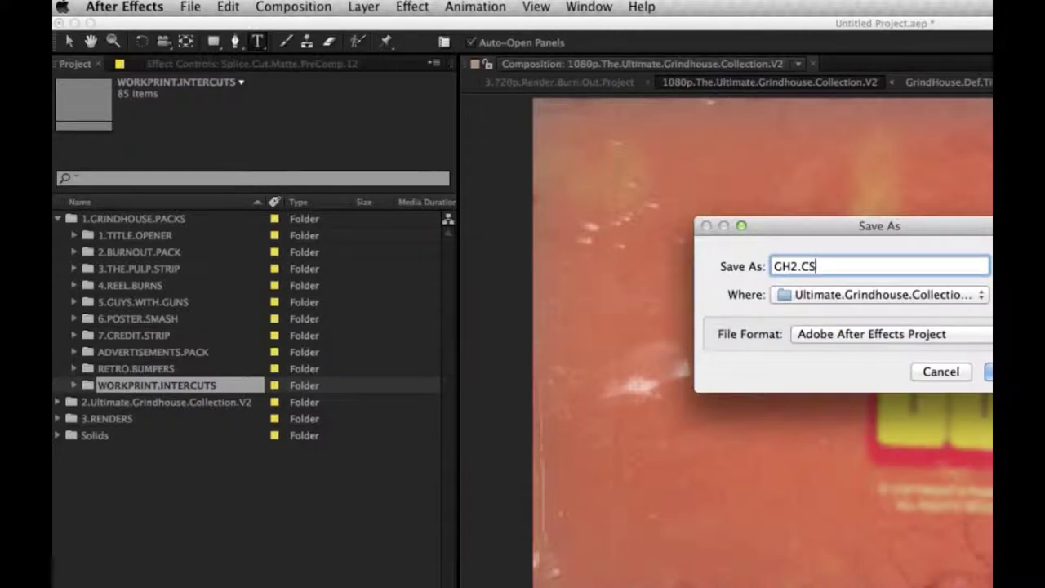
type("5.5")
left_click(990, 371)
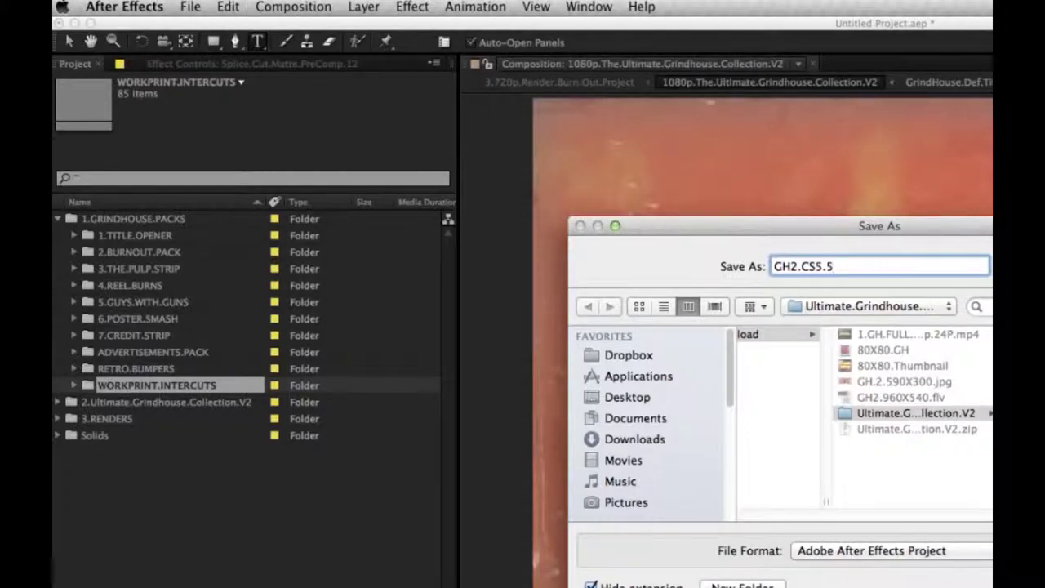
key("Return")
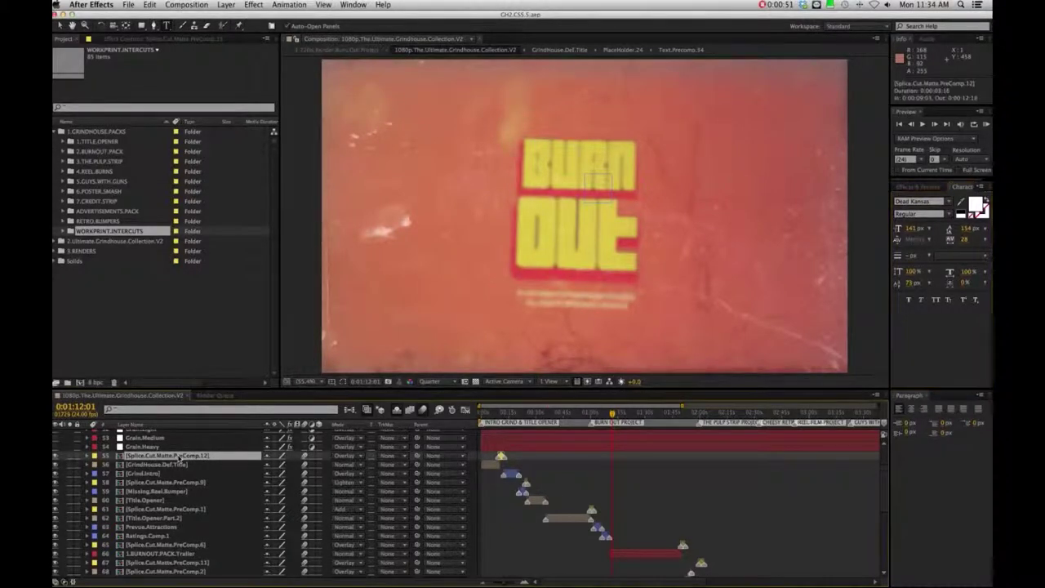
left_click(155, 467)
left_click(154, 483)
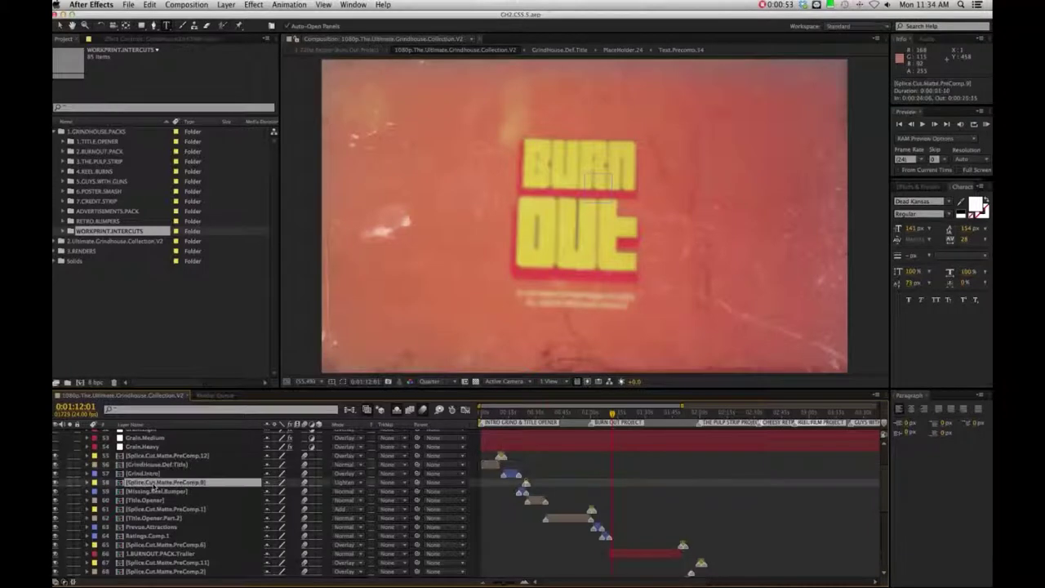
left_click(157, 500)
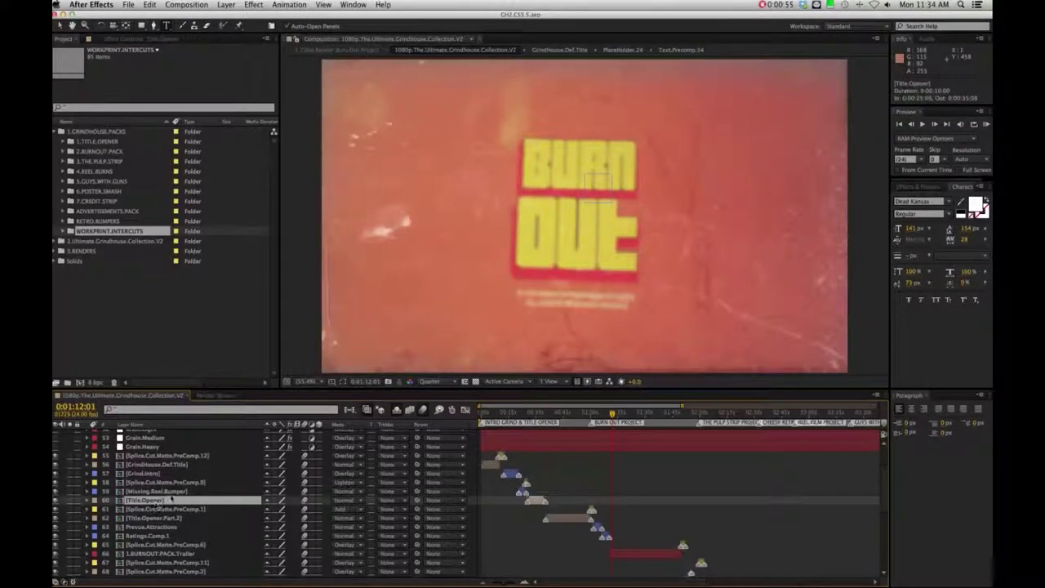
left_click(170, 530)
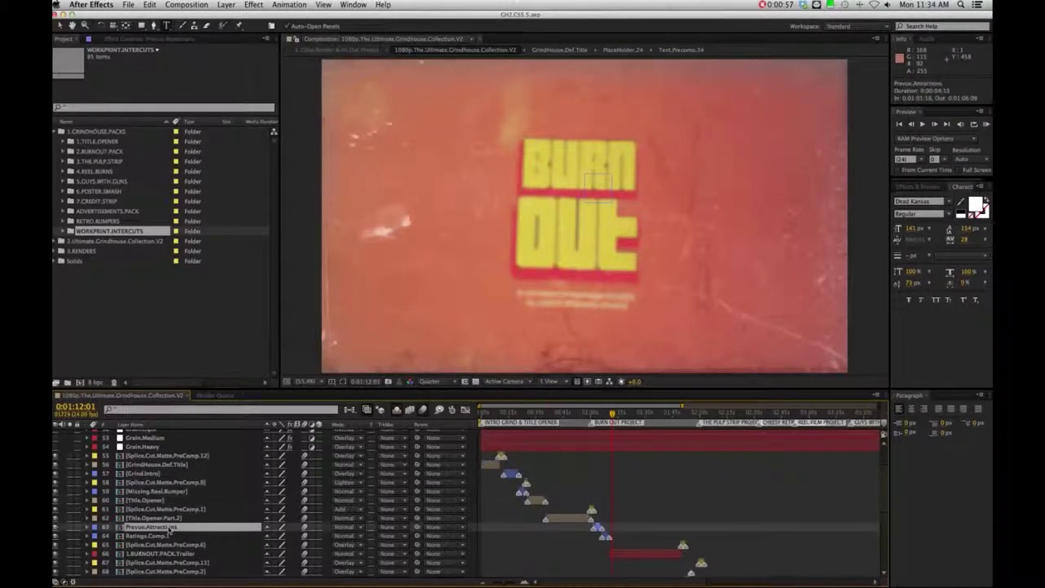
scroll(169, 529, "down", 3)
left_click(151, 492)
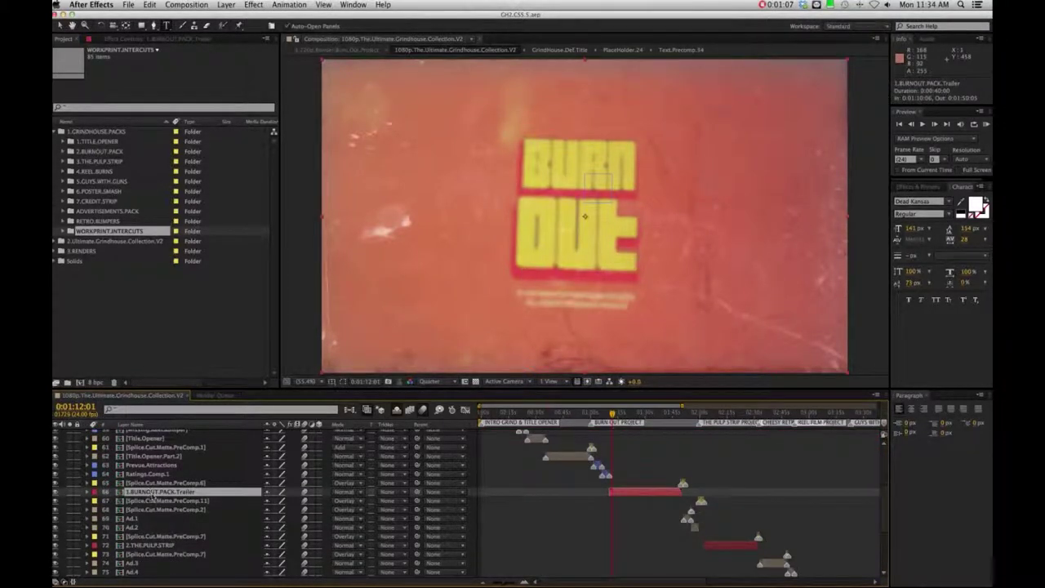
left_click(155, 545)
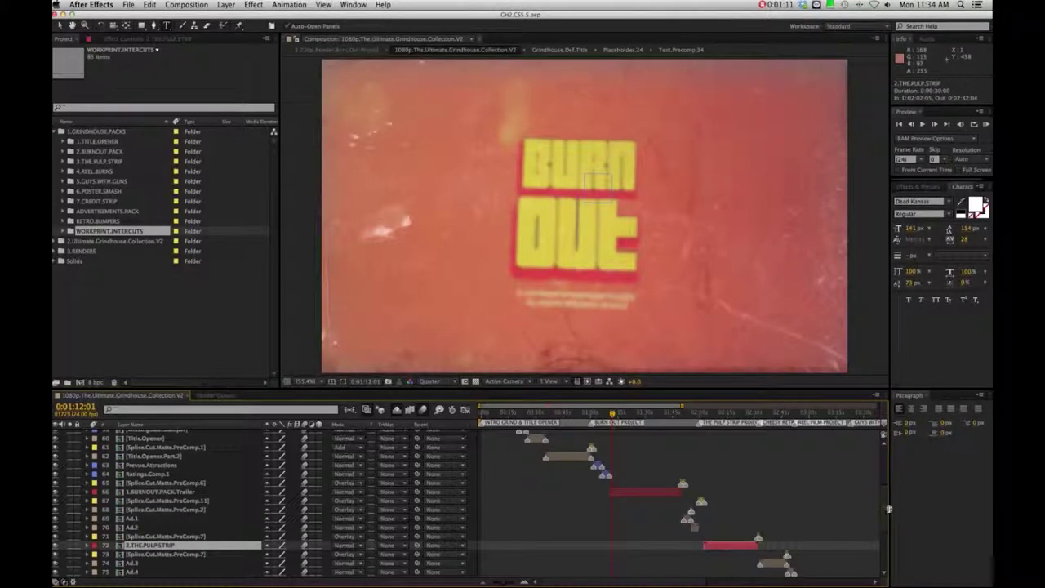
left_click_drag(886, 511, 878, 476)
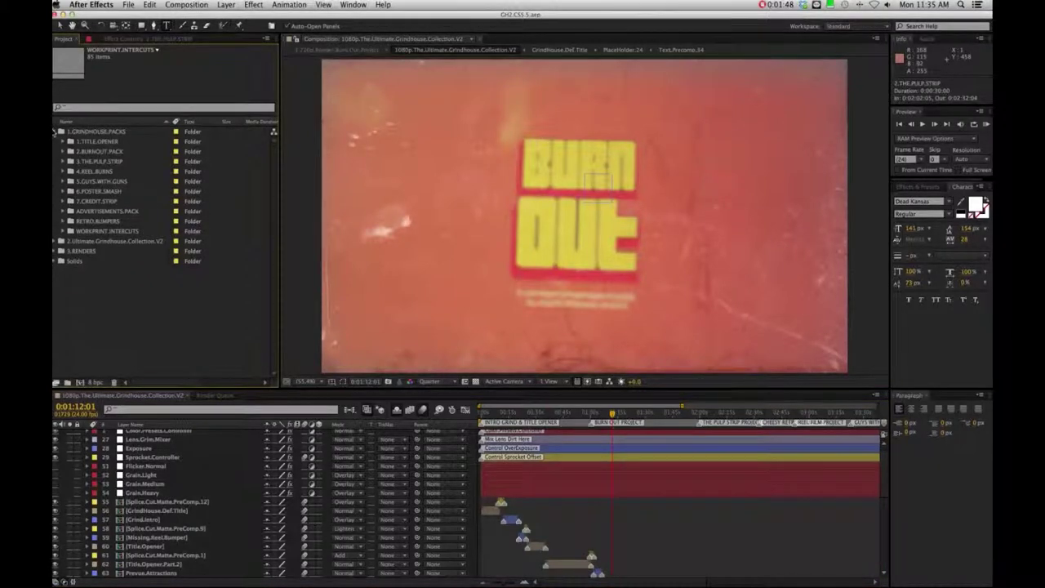
Collapse GRINDHOUSE.PACKS, expand the Collection.V2 folder and inspect the Ash, Blood and Burn mattes
left_click(61, 130)
left_click(72, 143)
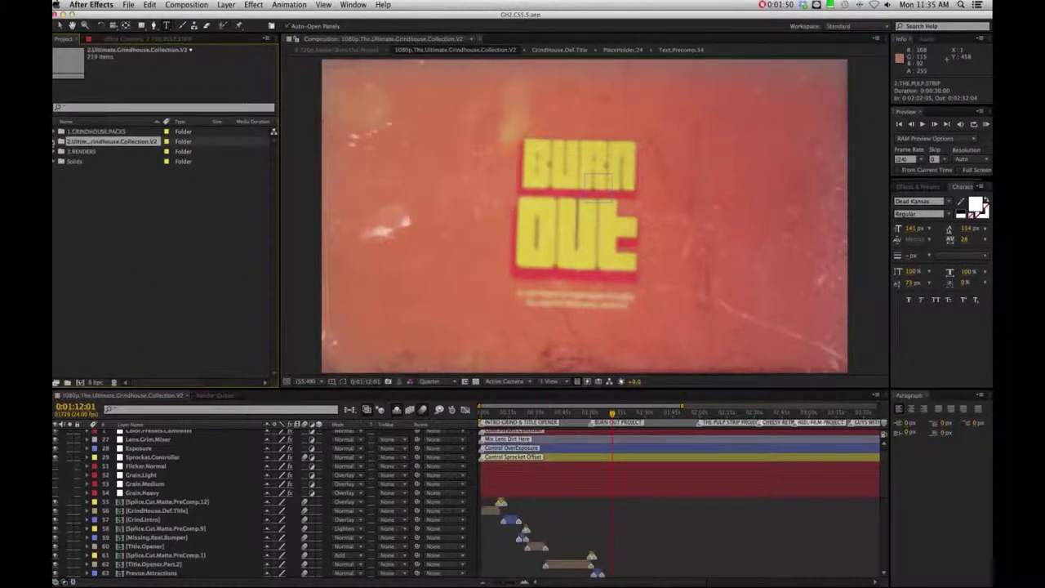
left_click(59, 141)
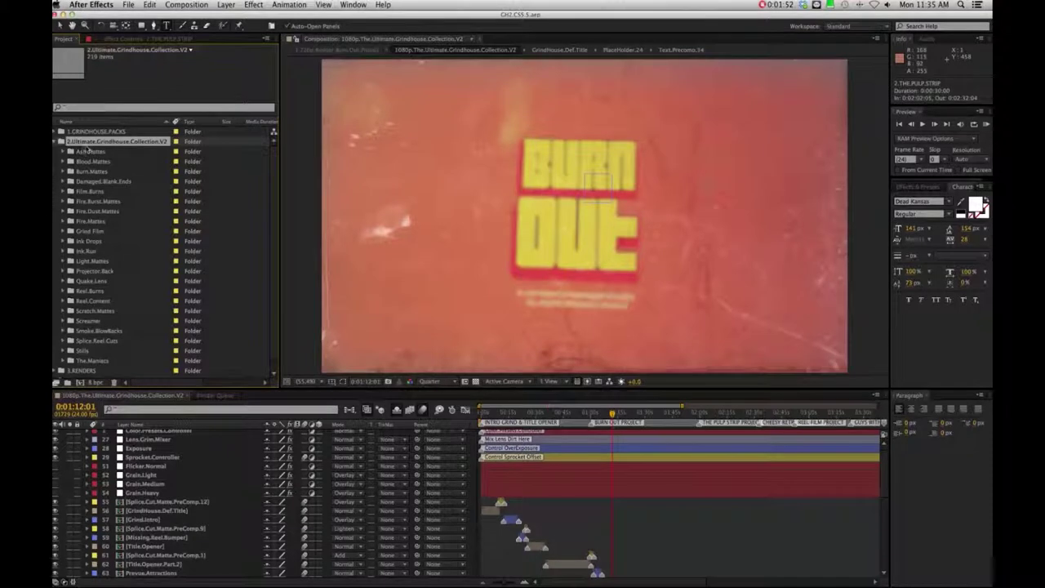
left_click(85, 152)
left_click(90, 162)
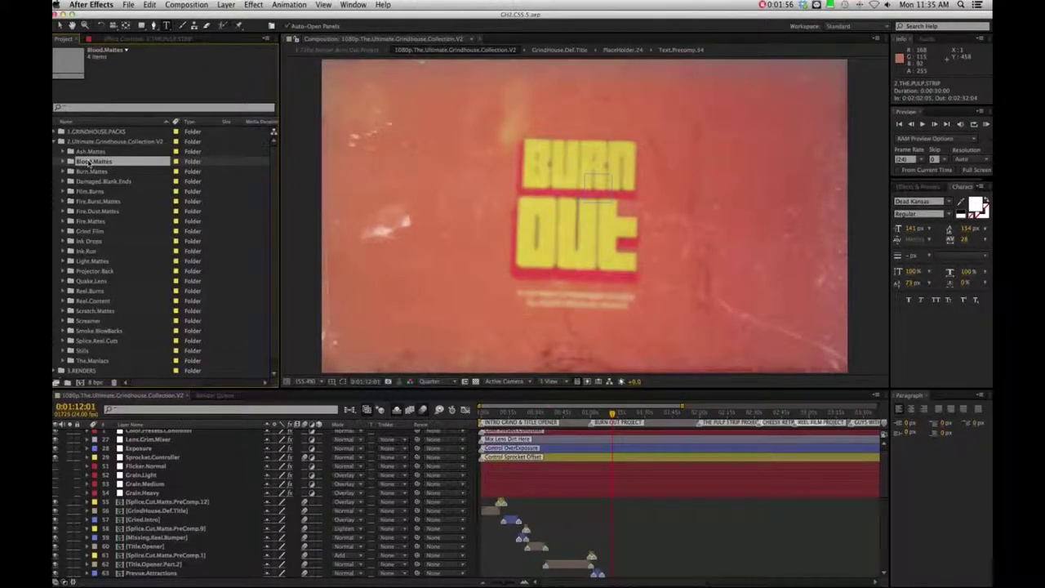
left_click(92, 172)
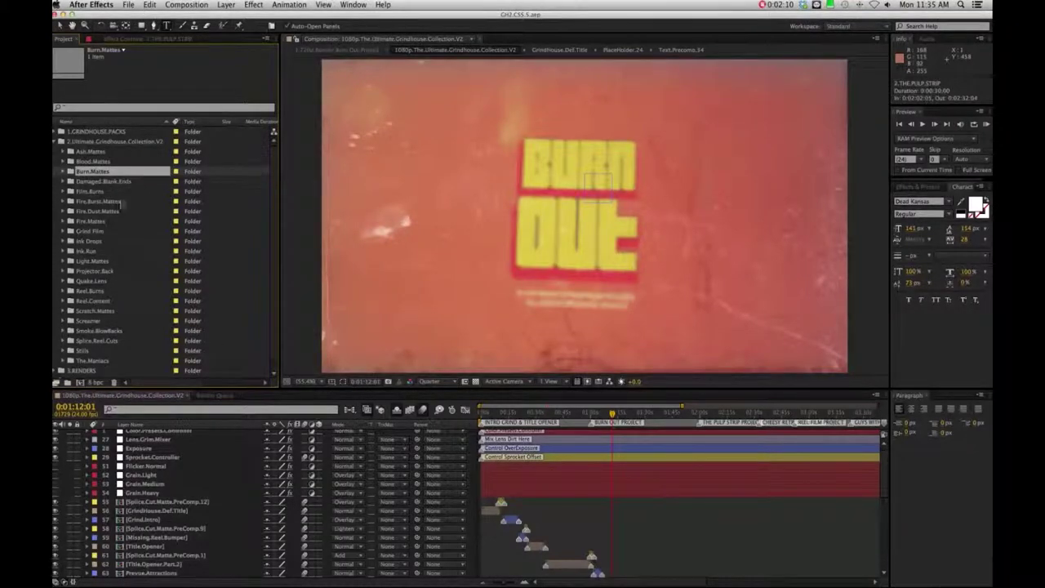
left_click(129, 4)
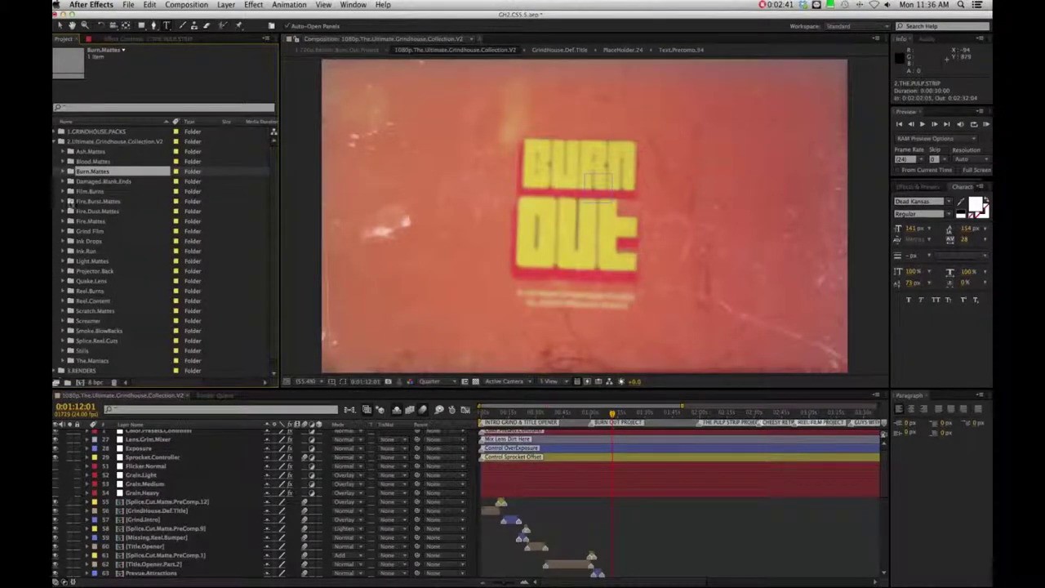
Peek into Film.Burns, inspect Quake.Lens and Stills, then collapse the collection folder
left_click(63, 191)
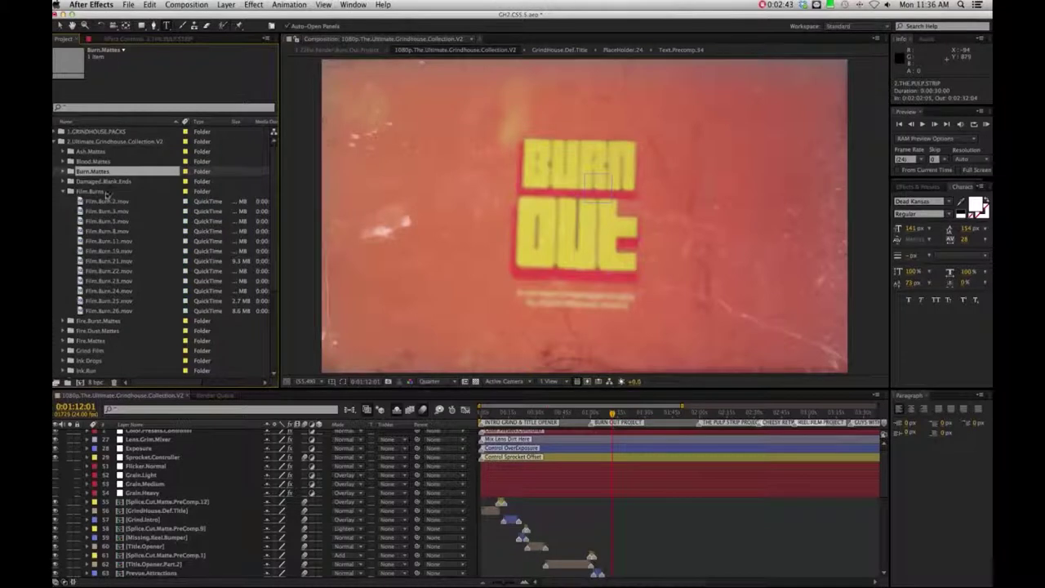
left_click(61, 191)
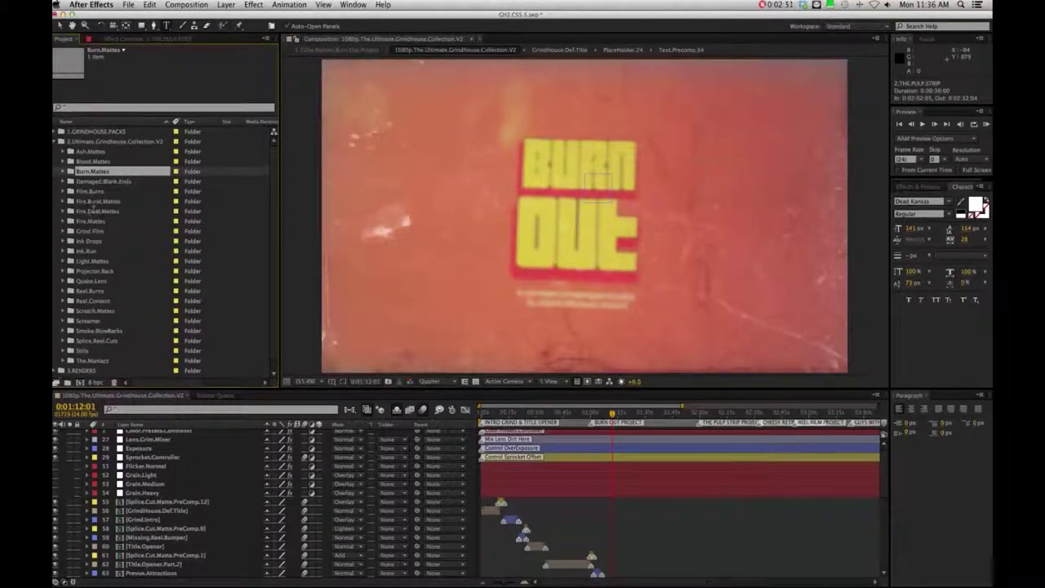
left_click(94, 281)
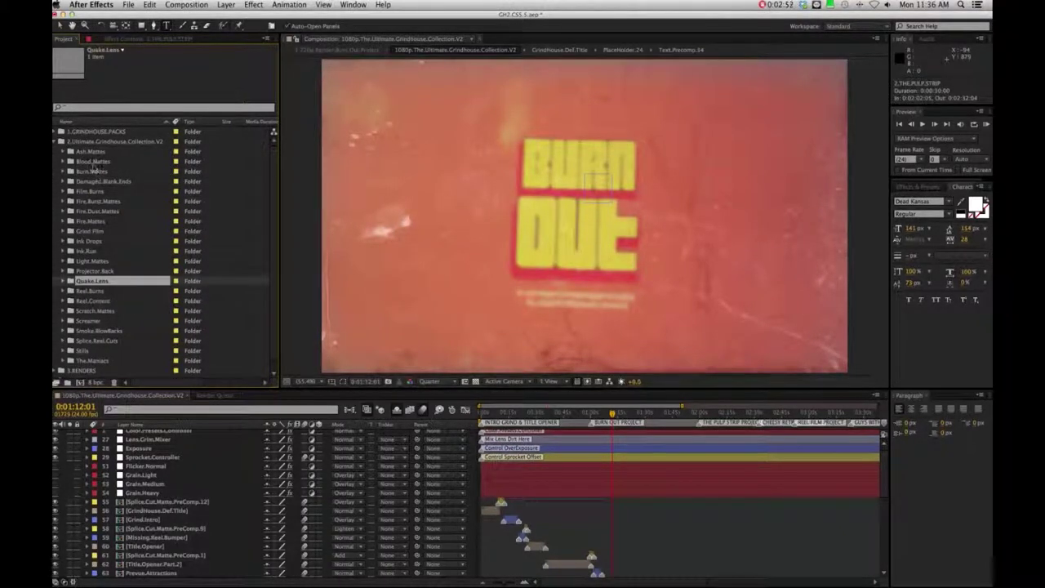
left_click(82, 352)
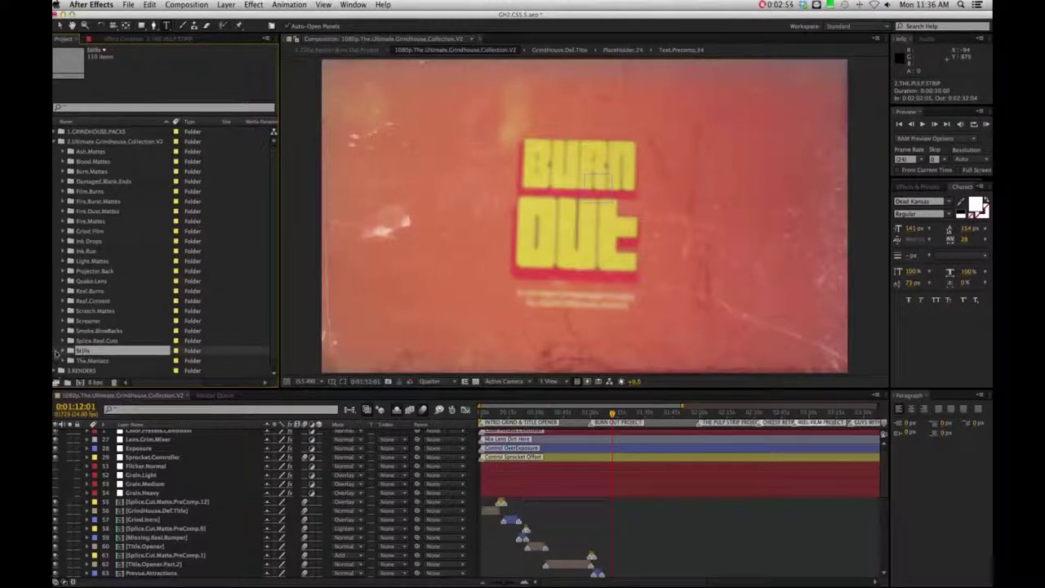
left_click(59, 141)
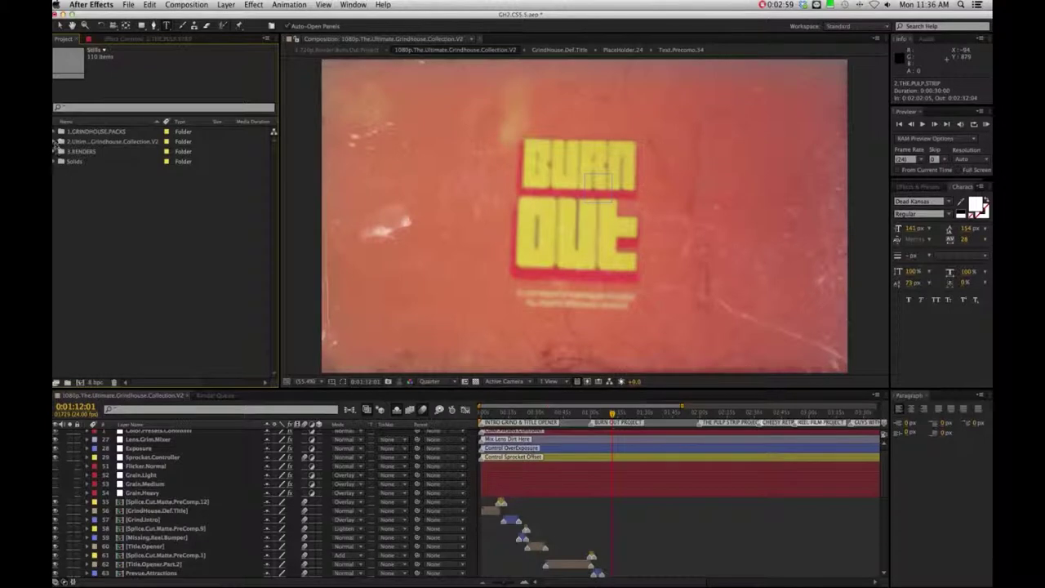
left_click(60, 151)
left_click(89, 162)
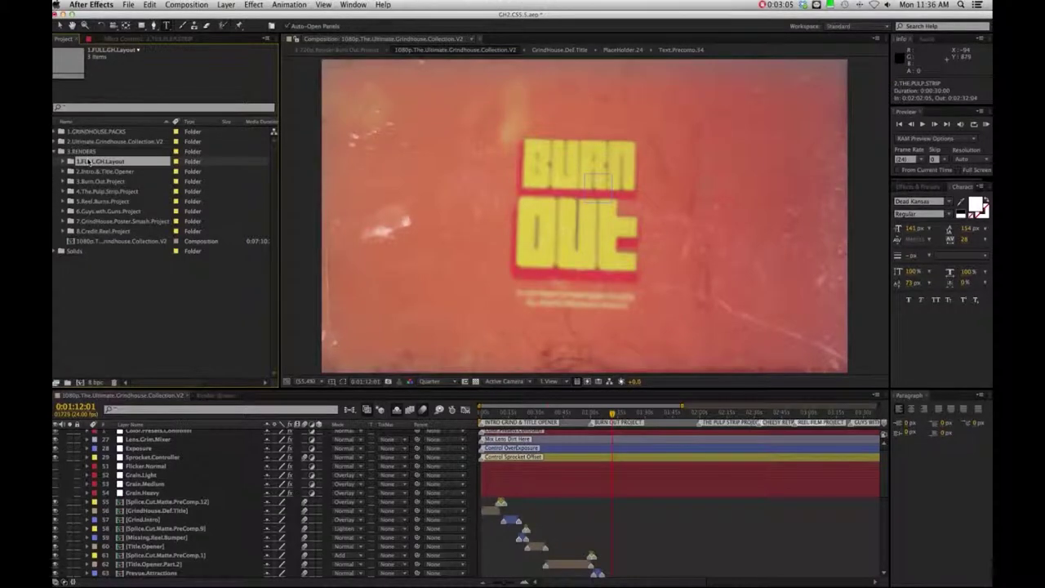
left_click(62, 163)
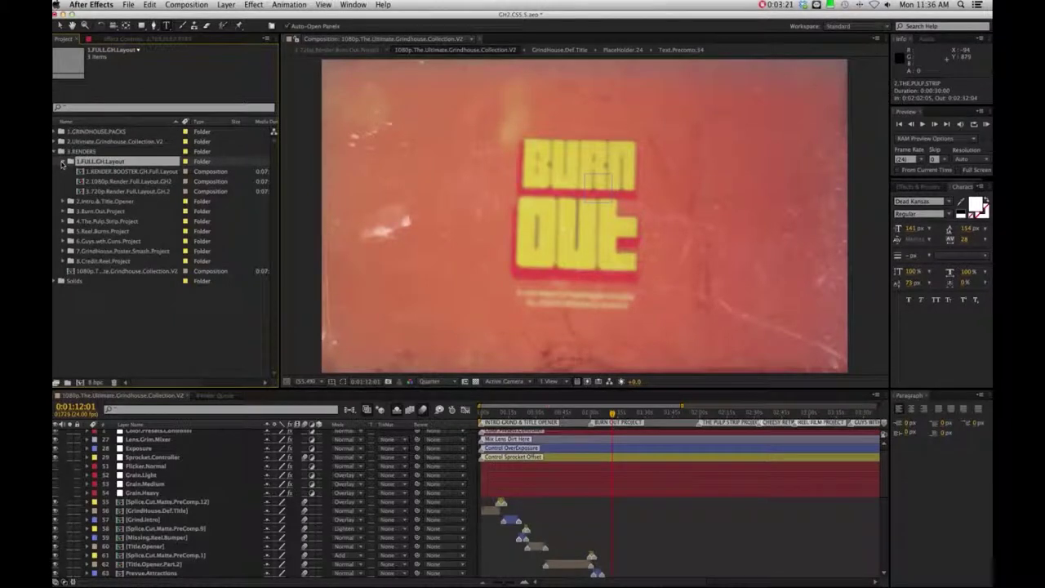
left_click(69, 201)
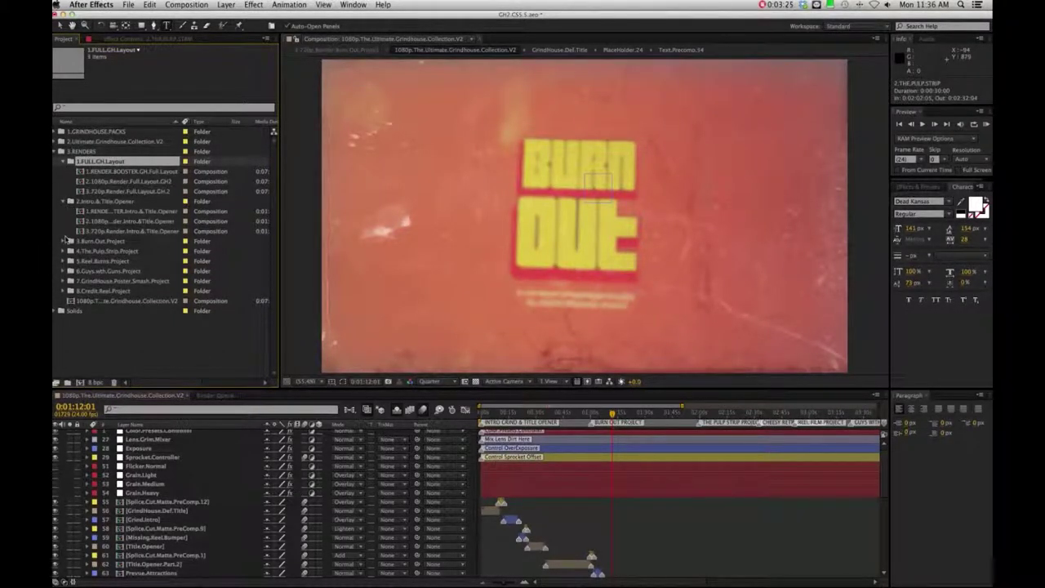
left_click(63, 241)
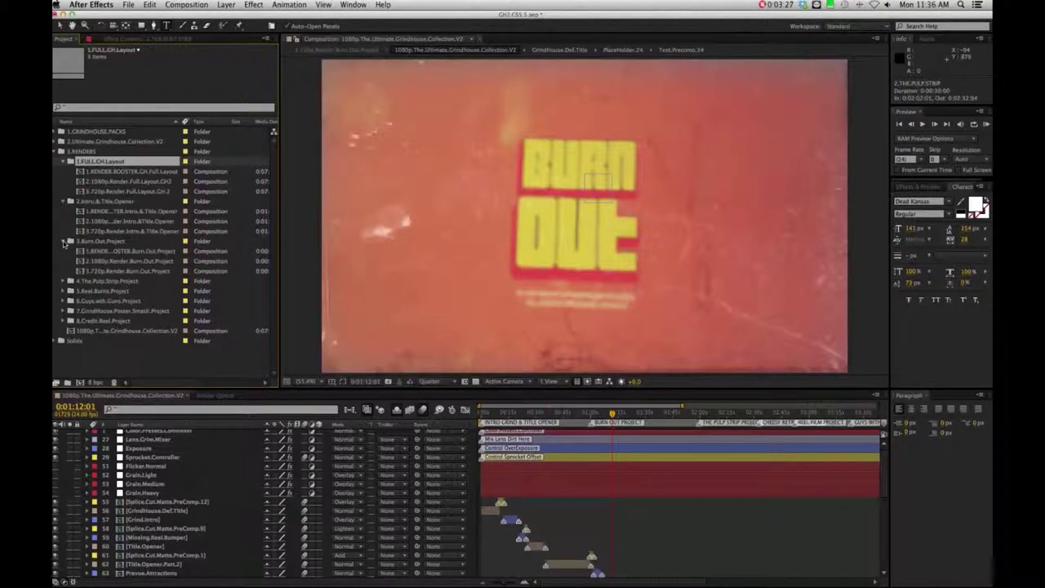
left_click(62, 281)
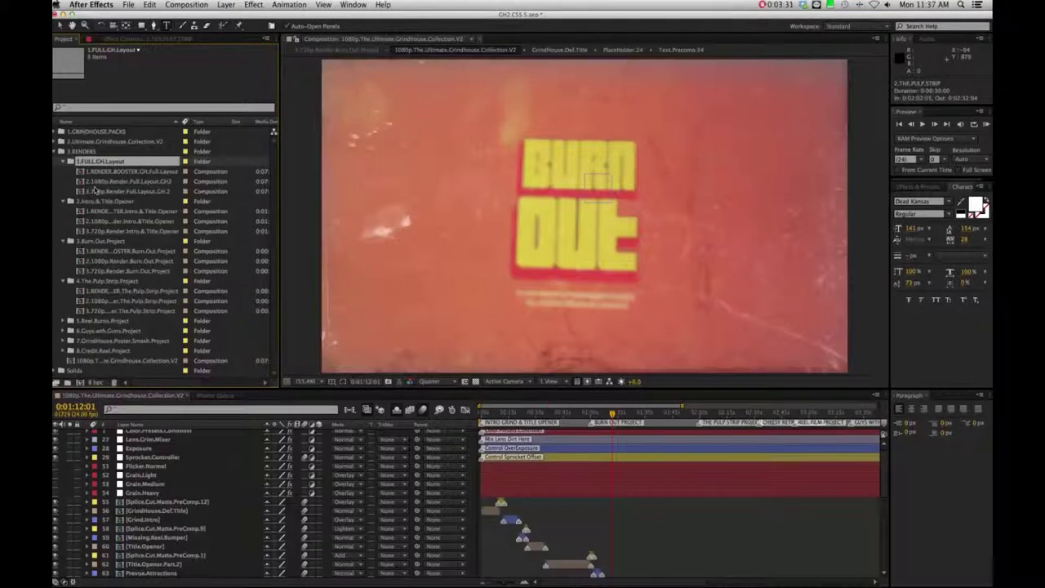
left_click(95, 183)
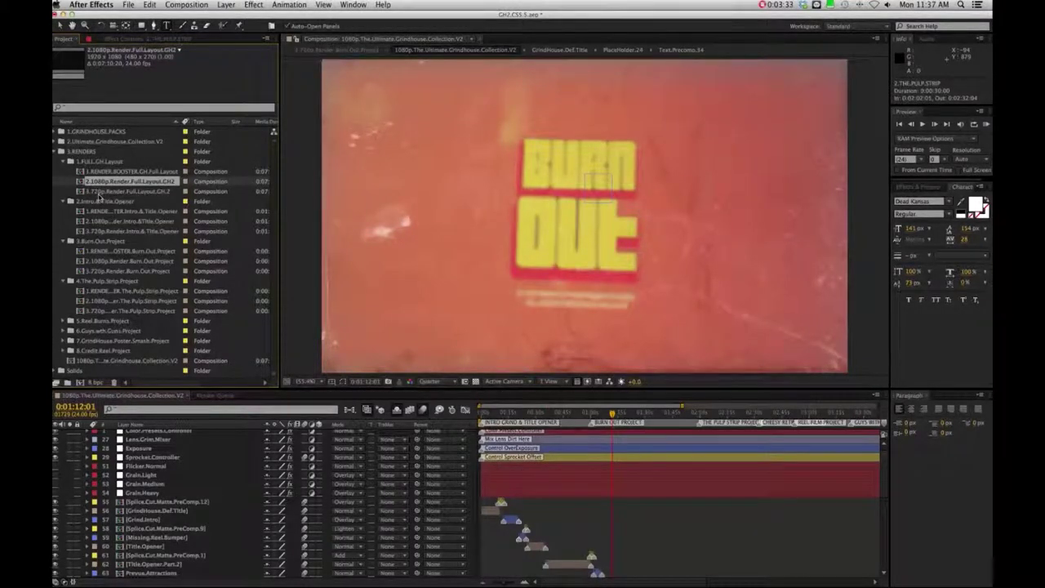
left_click(98, 192)
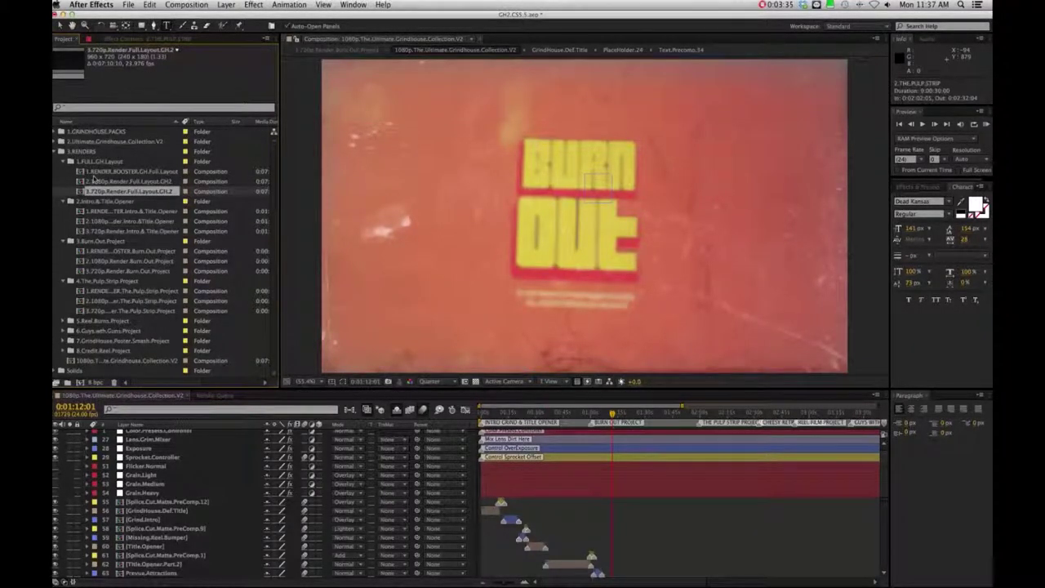
left_click(96, 173)
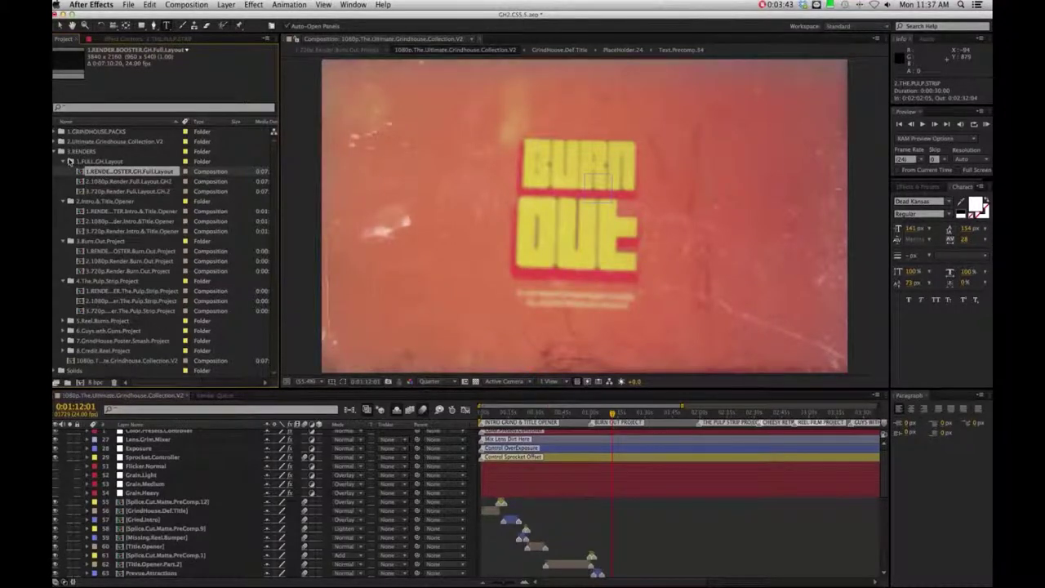
left_click(67, 162)
left_click(64, 172)
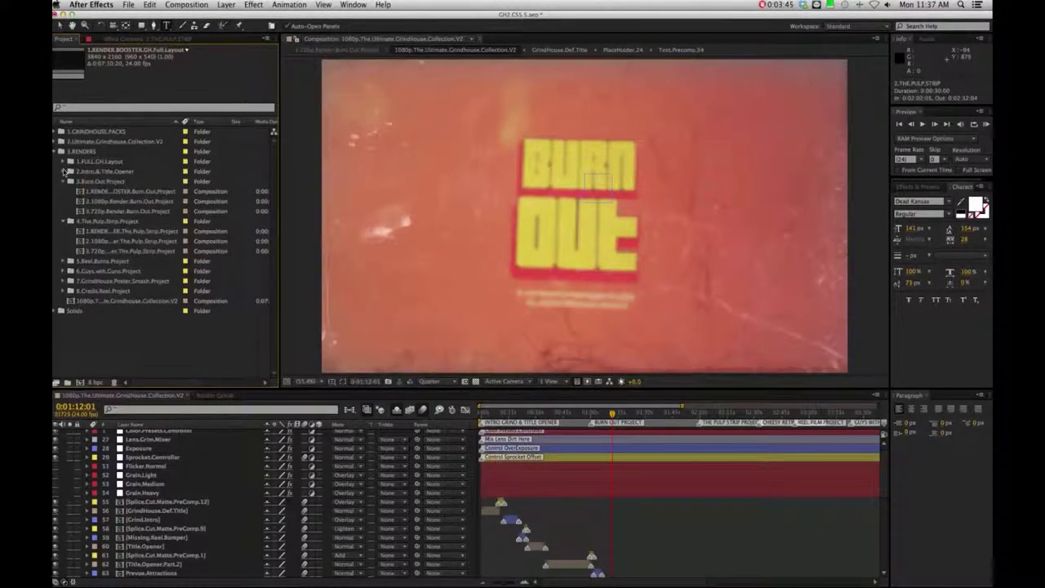
left_click(64, 182)
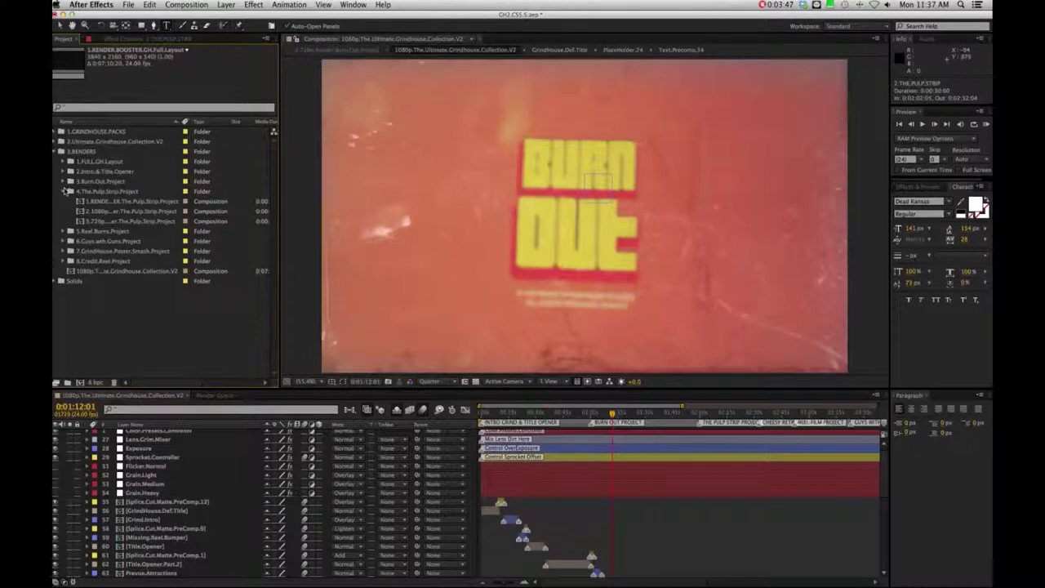
left_click(64, 191)
left_click(56, 152)
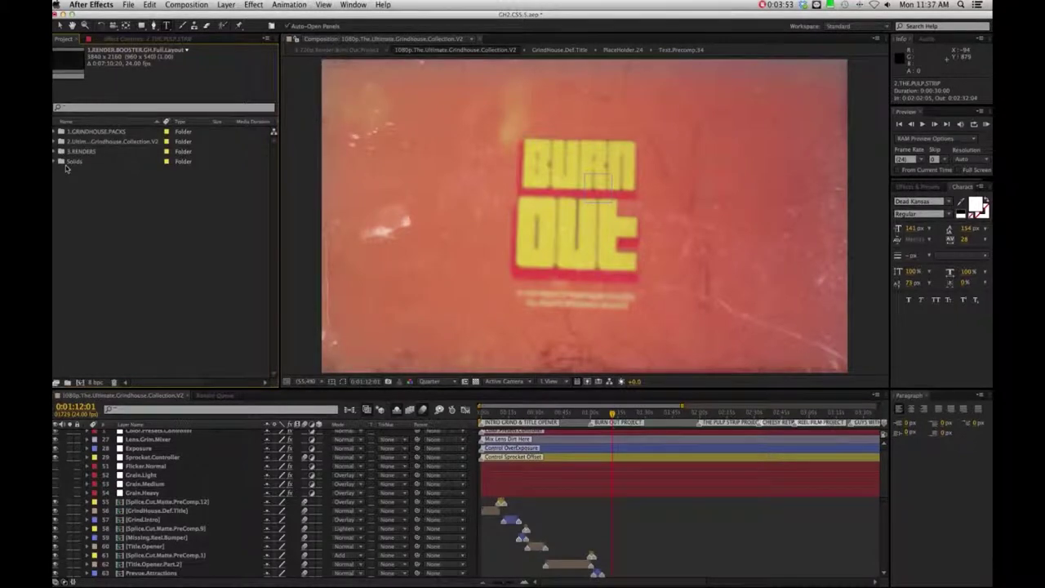
scroll(886, 462, "up", 2)
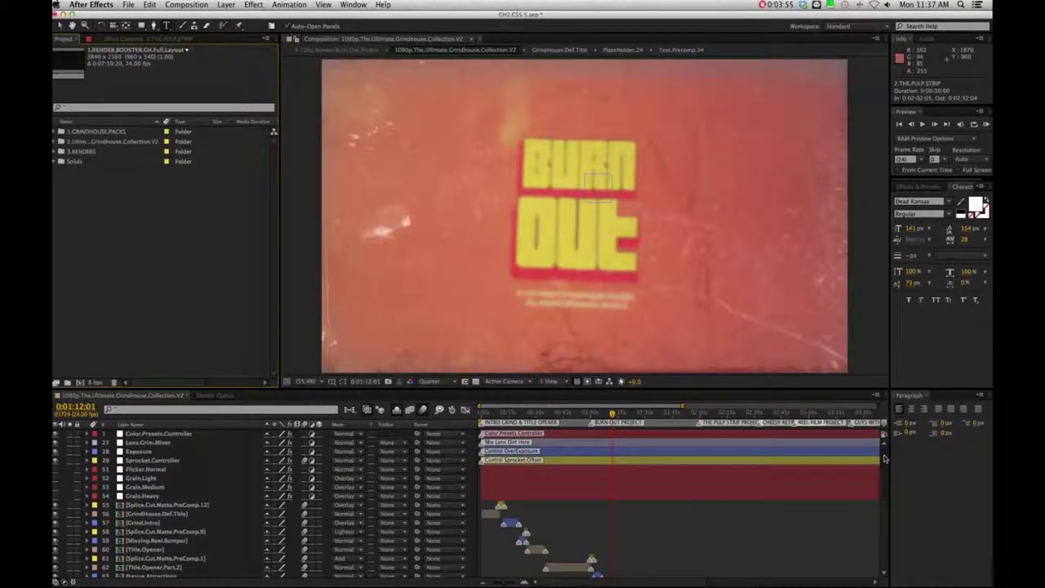
left_click(148, 434)
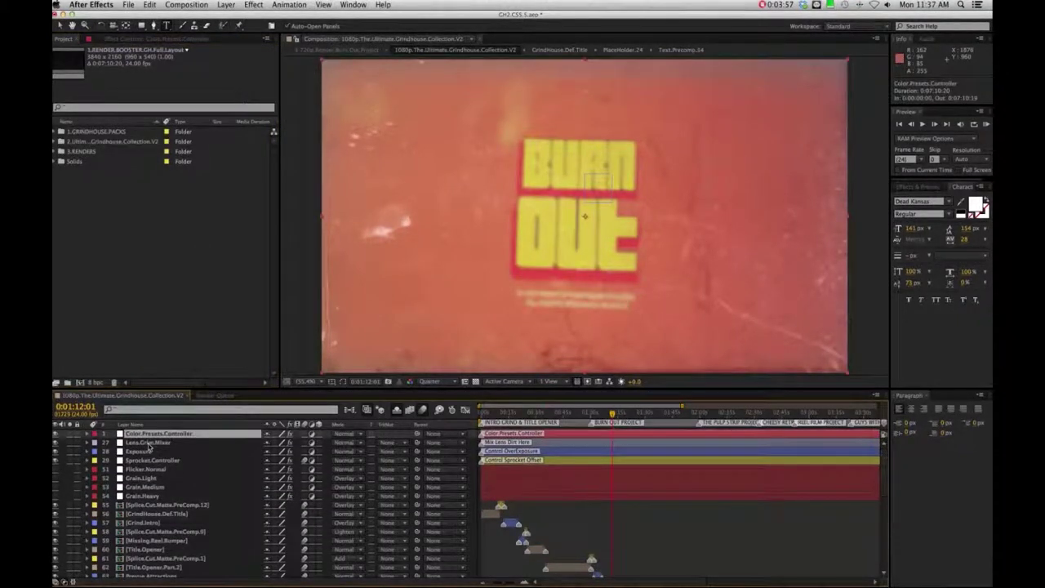
left_click(149, 451)
left_click(151, 468)
left_click(147, 478)
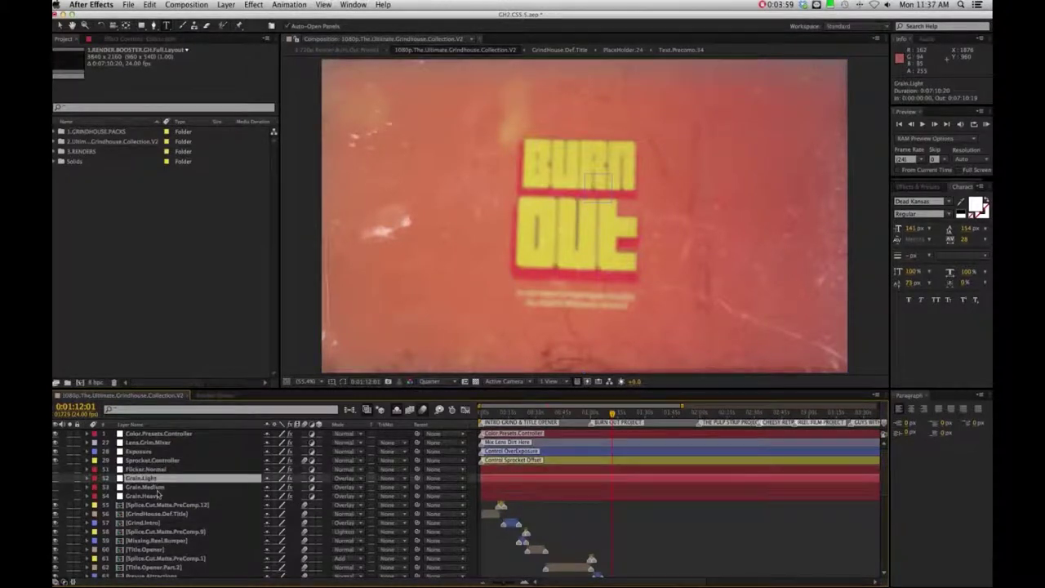
left_click(155, 506)
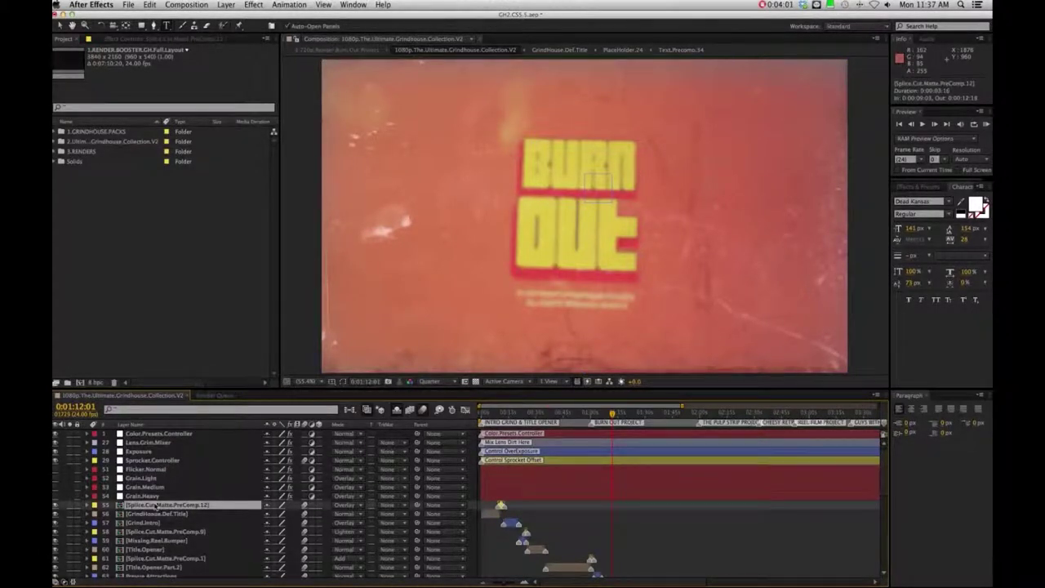
left_click(149, 495)
left_click(151, 460)
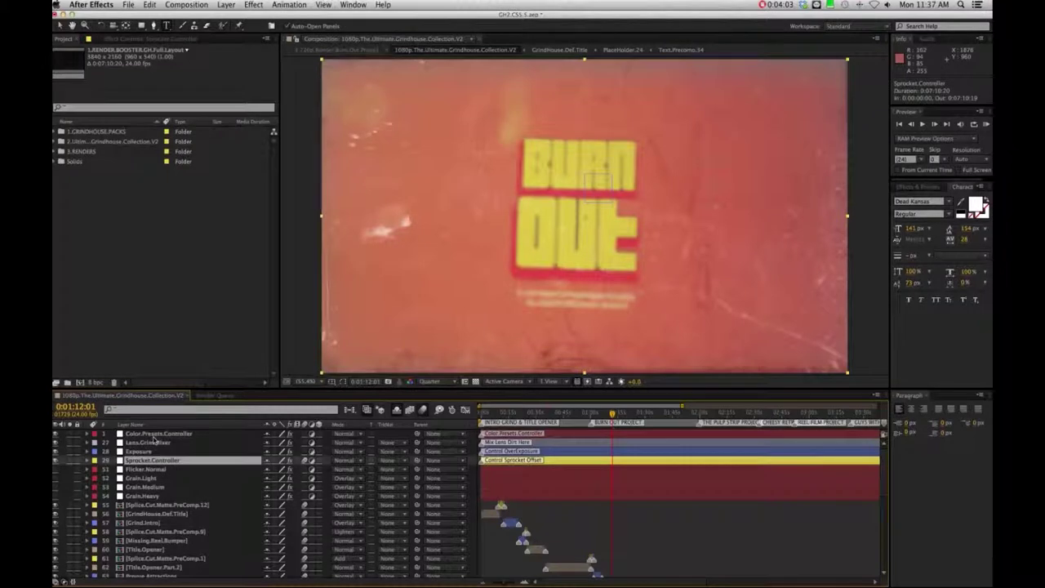
left_click(155, 434)
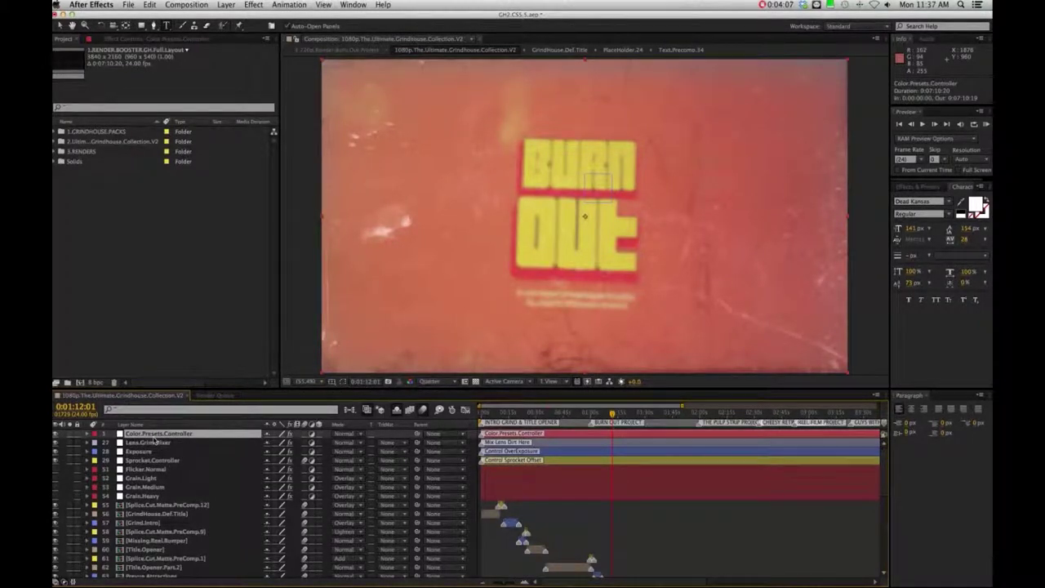
left_click(150, 441)
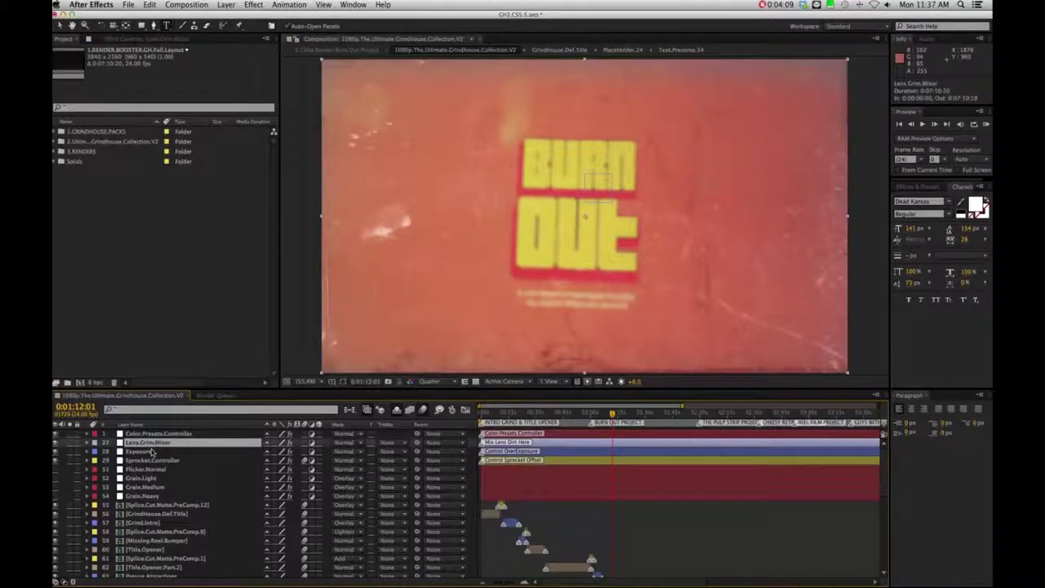
left_click(152, 451)
left_click(154, 461)
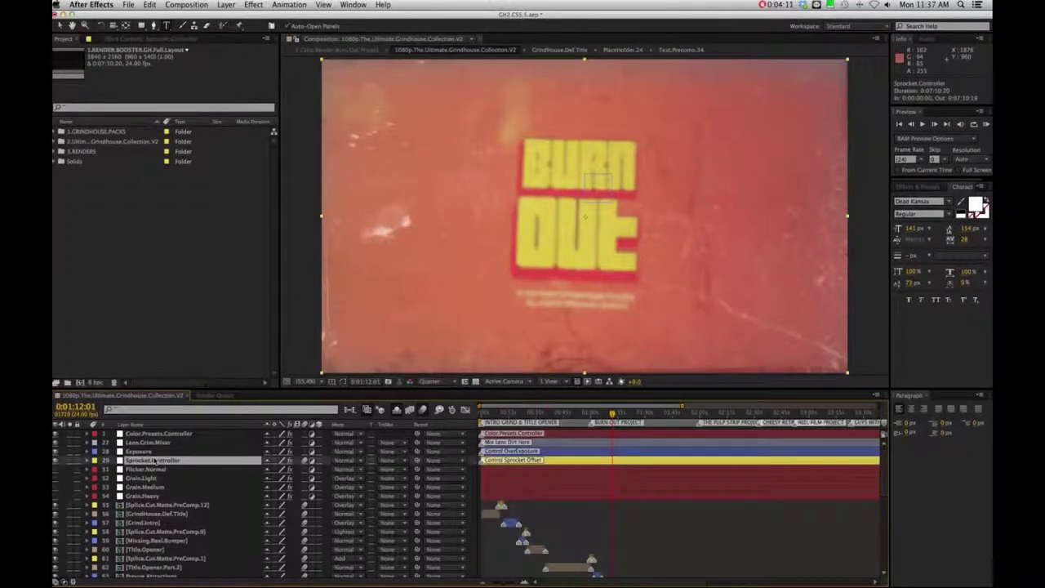